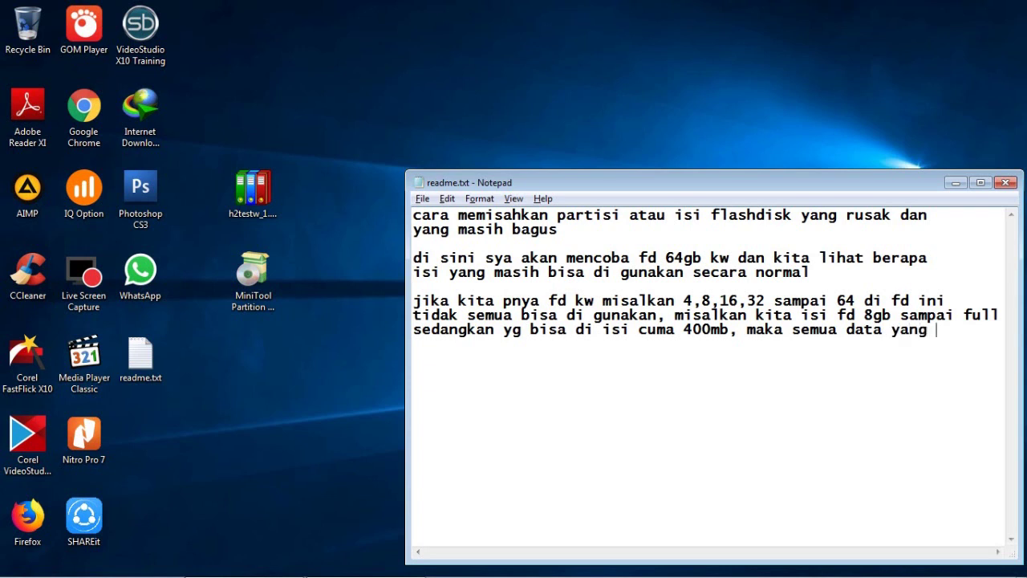
# Step: Finish the third paragraph of the note with "lebih di isi semua data akan rusak,"
pyautogui.write('lebih di isi')
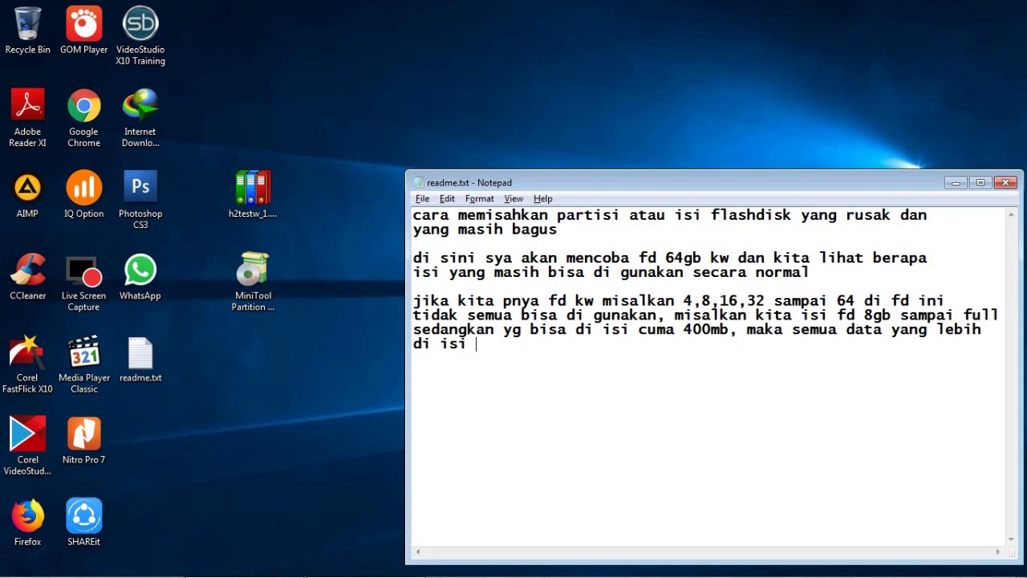
pyautogui.write('semua data')
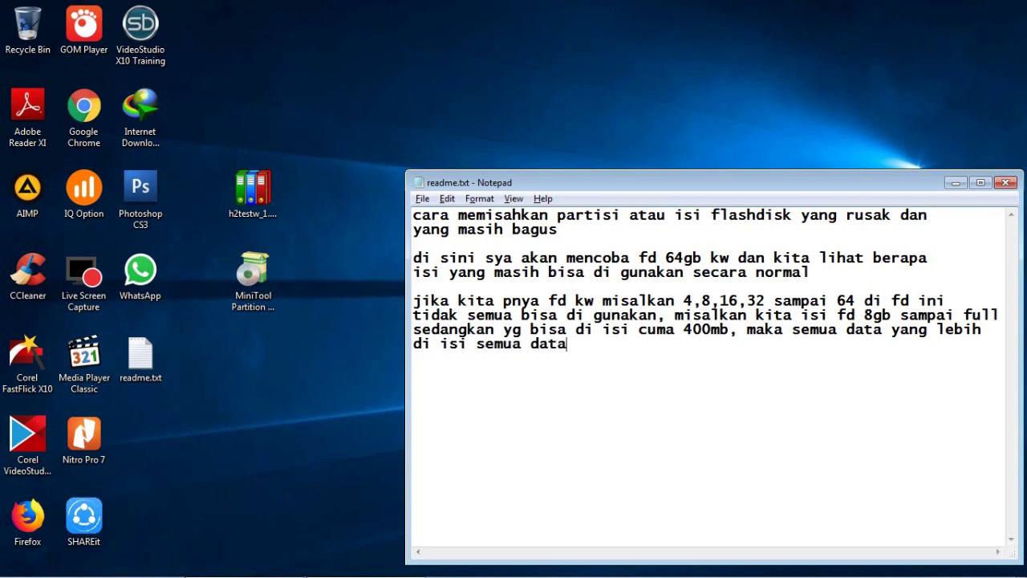
pyautogui.write(' akan rusak')
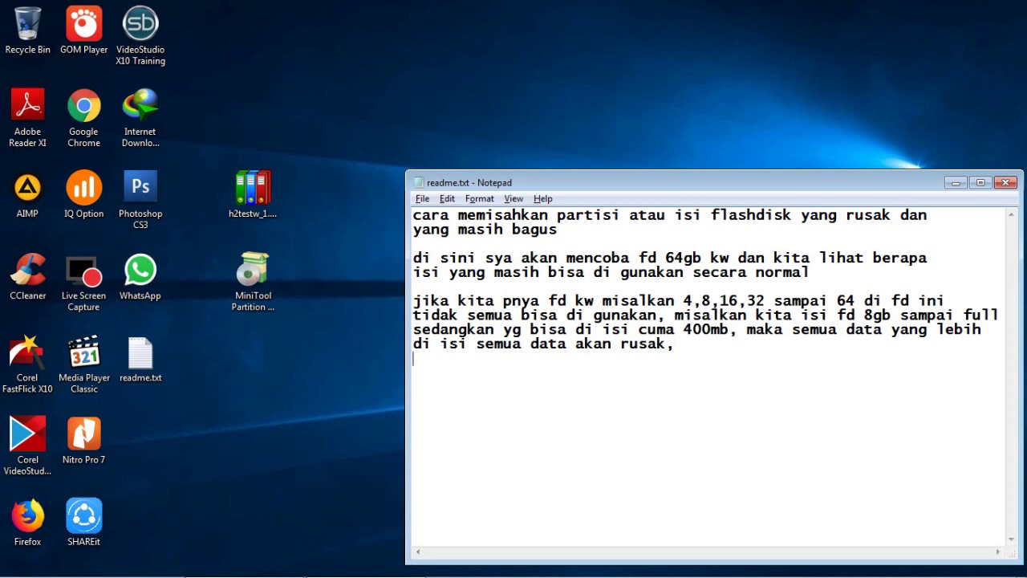
pyautogui.write(',')
# Step: Start a new paragraph reading "sebelum memisahkan partisi fd yang rusak dan yang masih bagus"
pyautogui.press('Return')
pyautogui.press('Return')
pyautogui.write('sebelum memisahkan partisi ')
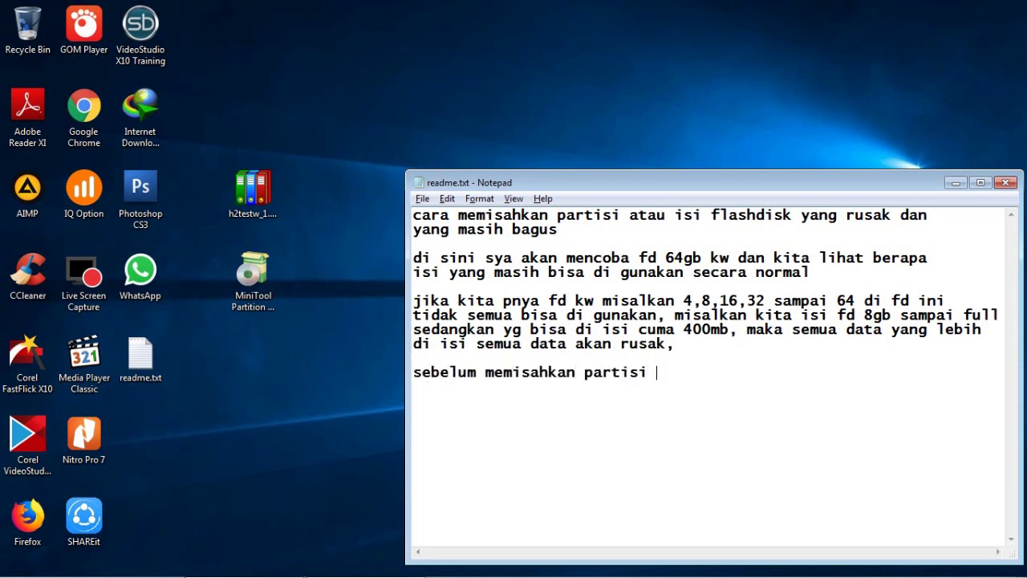
pyautogui.write('fd yang rusak dan yang masih bag')
pyautogui.write('us')
# Step: Continue the paragraph with "di sini saya akan cek menggunakan software h2testw.."
pyautogui.write('di sini saya ')
pyautogui.write('akan ')
pyautogui.write('cek emg')
pyautogui.press('BackSpace')
pyautogui.press('BackSpace')
pyautogui.press('BackSpace')
pyautogui.write('menggu')
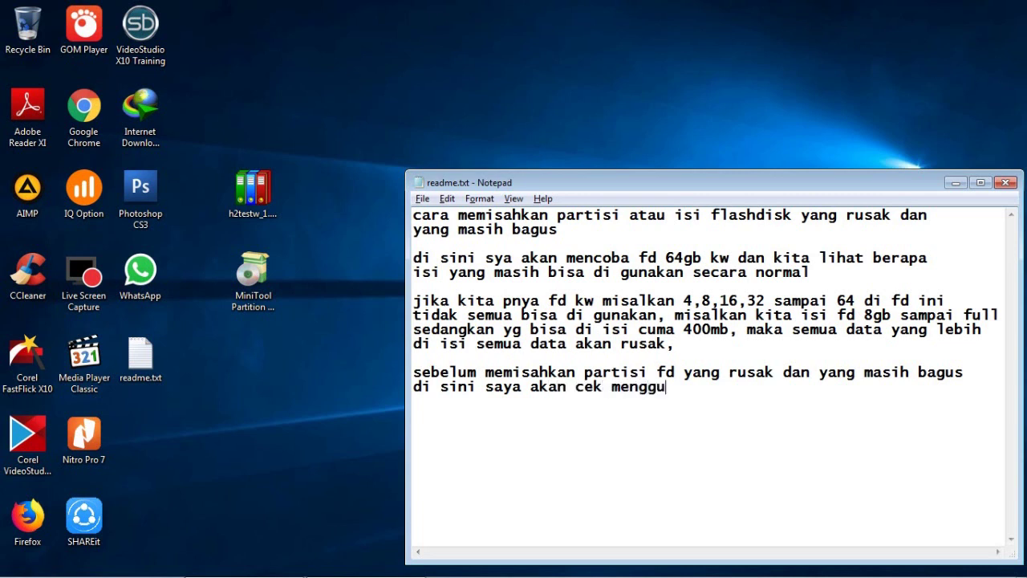
pyautogui.write('nakan software')
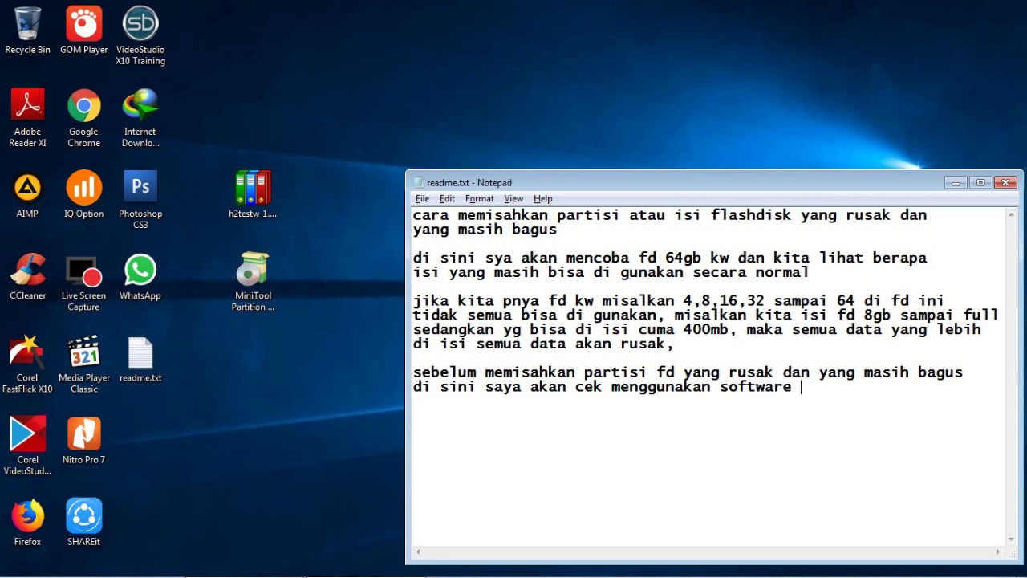
pyautogui.write(' h2testw..')
# Step: Add a separate line reading "yuk cek video ...." below the last paragraph
pyautogui.press('Return')
pyautogui.press('Return')
pyautogui.write('ce')
pyautogui.press('BackSpace')
pyautogui.press('BackSpace')
pyautogui.write('yuk cek vi')
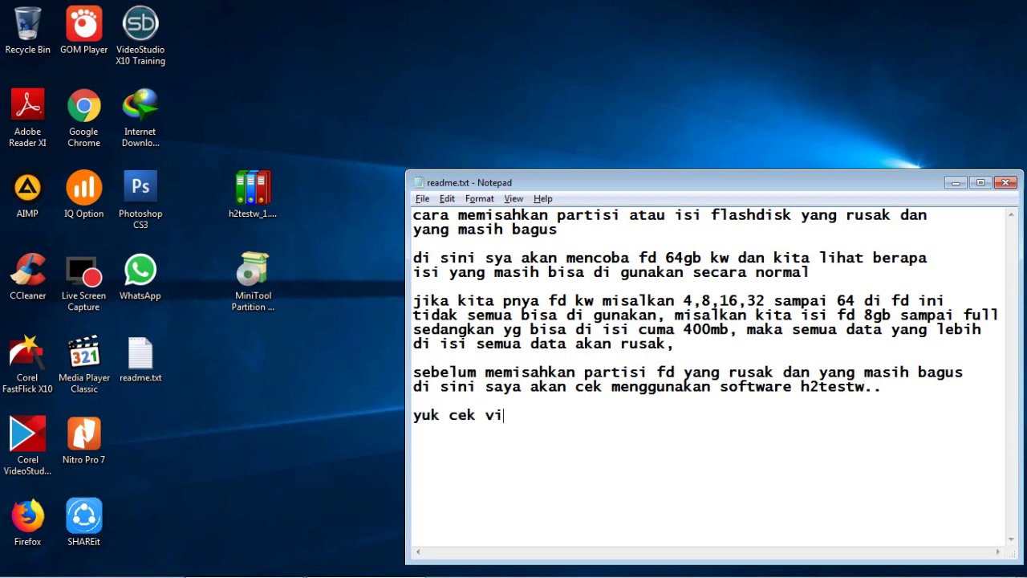
pyautogui.write('deo ....')
# Step: Switch to Google Chrome and search the web for h2testw
pyautogui.click(256, 190)
pyautogui.doubleClick(89, 130)
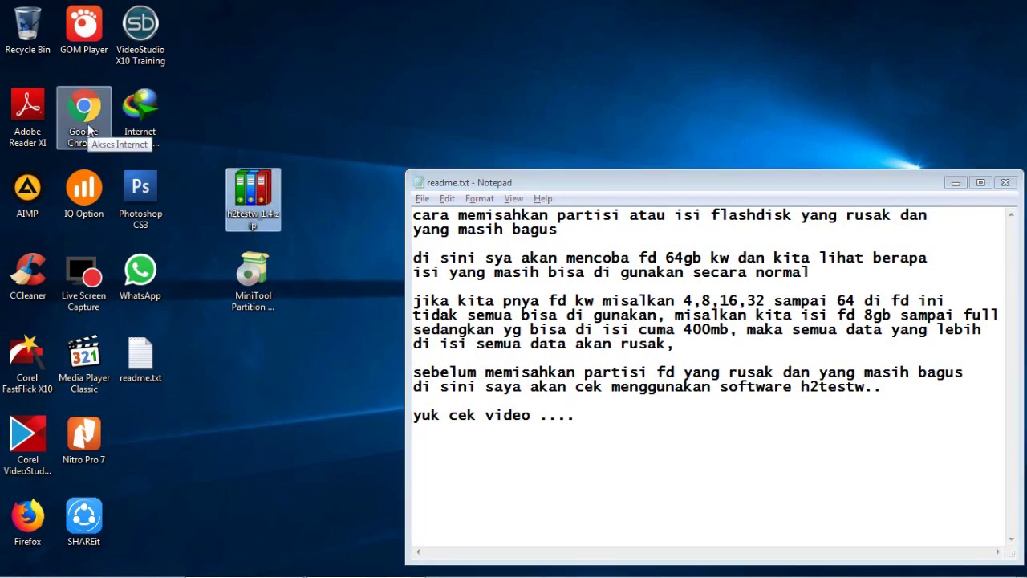
pyautogui.click(287, 38)
pyautogui.write('h2testw')
pyautogui.press('Return')
pyautogui.click(251, 227)
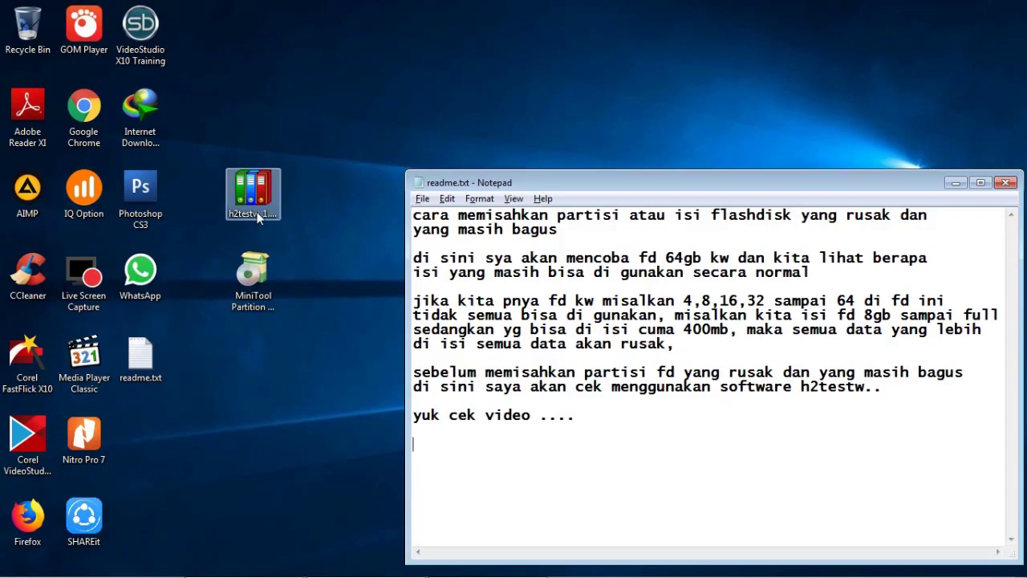
# Step: Extract the h2testw zip archive on the desktop into its own h2testw_1.4 folder and open that folder
pyautogui.rightClick(262, 189)
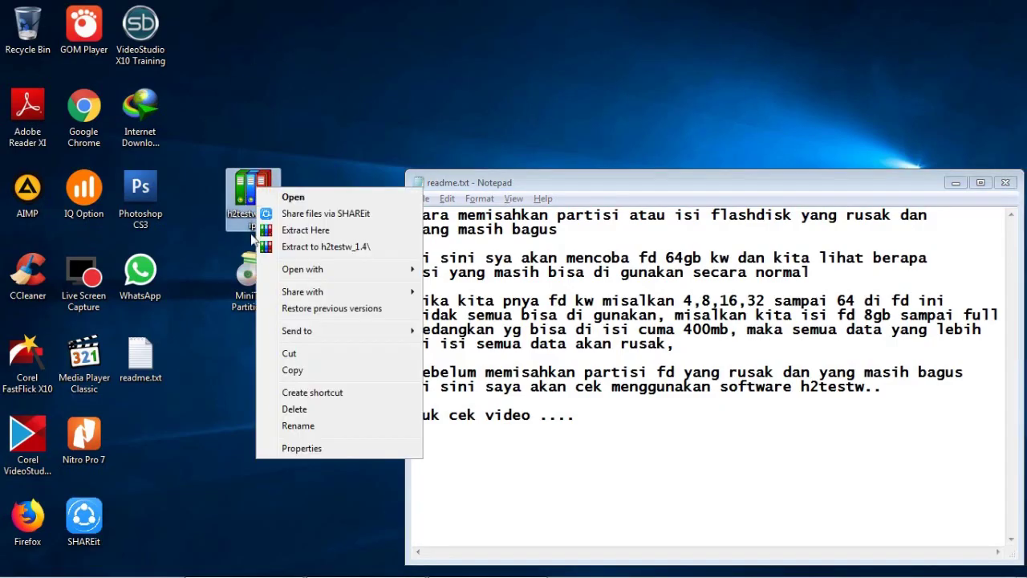
pyautogui.click(280, 241)
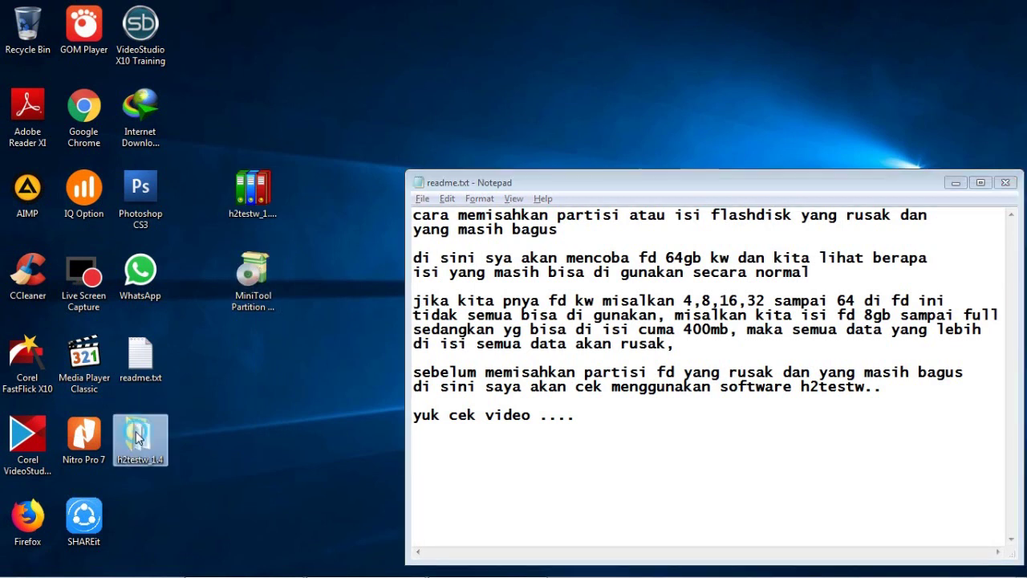
pyautogui.doubleClick(142, 432)
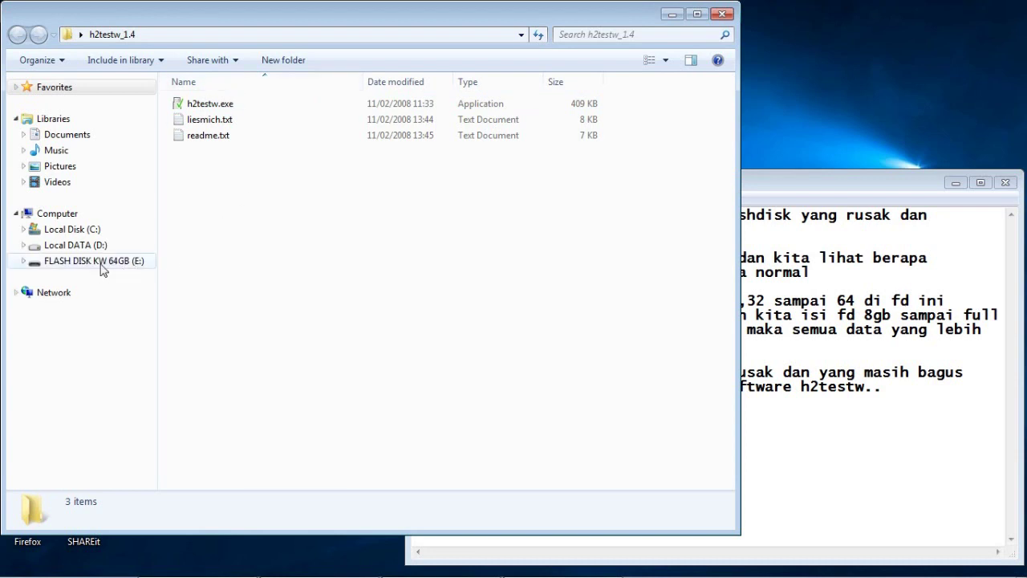
# Step: Check the drive properties of FLASH DISK KW 64GB (E:), then return to the h2testw_1.4 folder
pyautogui.click(101, 265)
pyautogui.rightClick(264, 344)
pyautogui.click(289, 534)
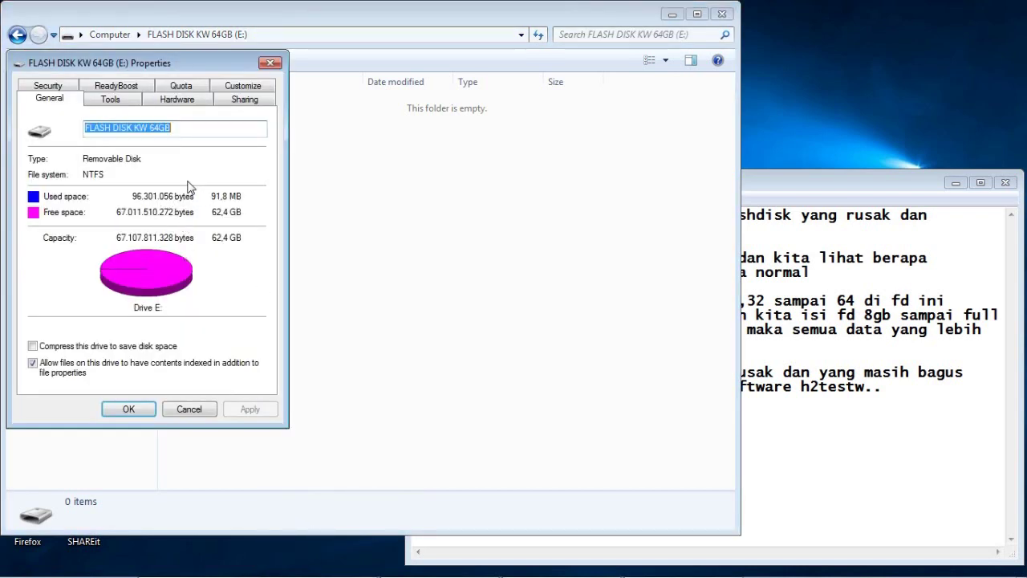
pyautogui.click(267, 64)
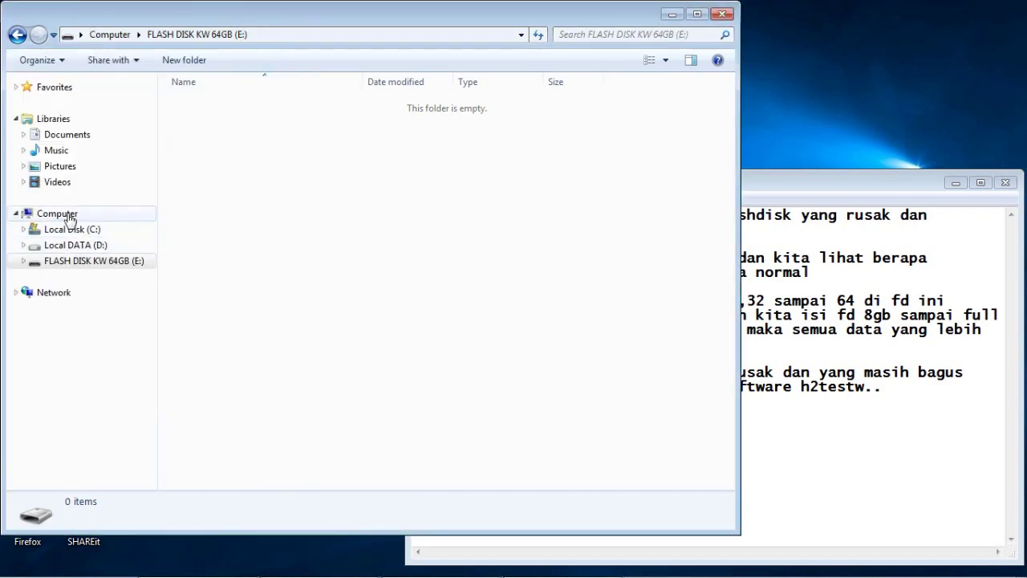
pyautogui.click(16, 34)
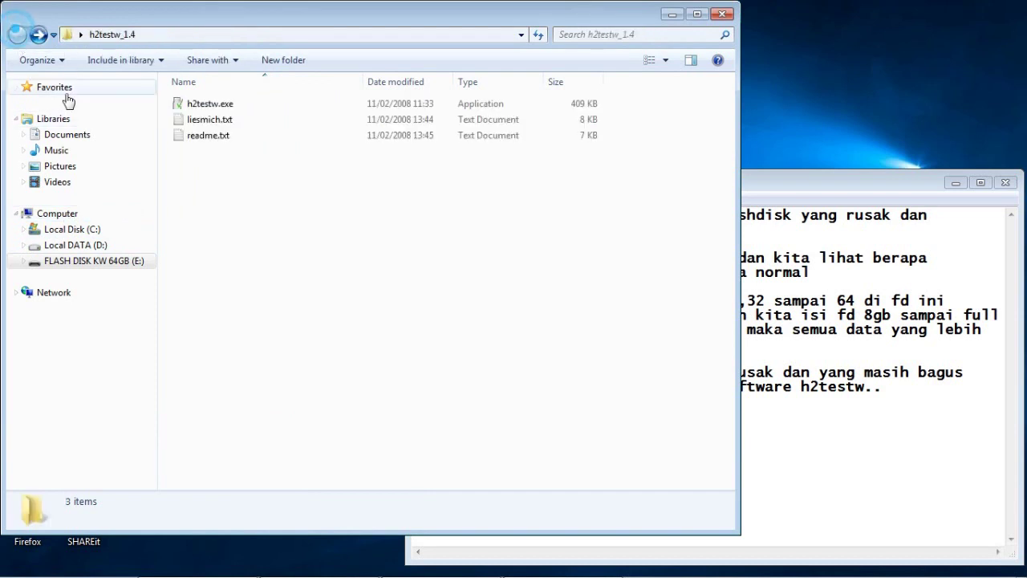
# Step: Run h2testw.exe as administrator and set its interface language to English
pyautogui.rightClick(208, 105)
pyautogui.click(226, 119)
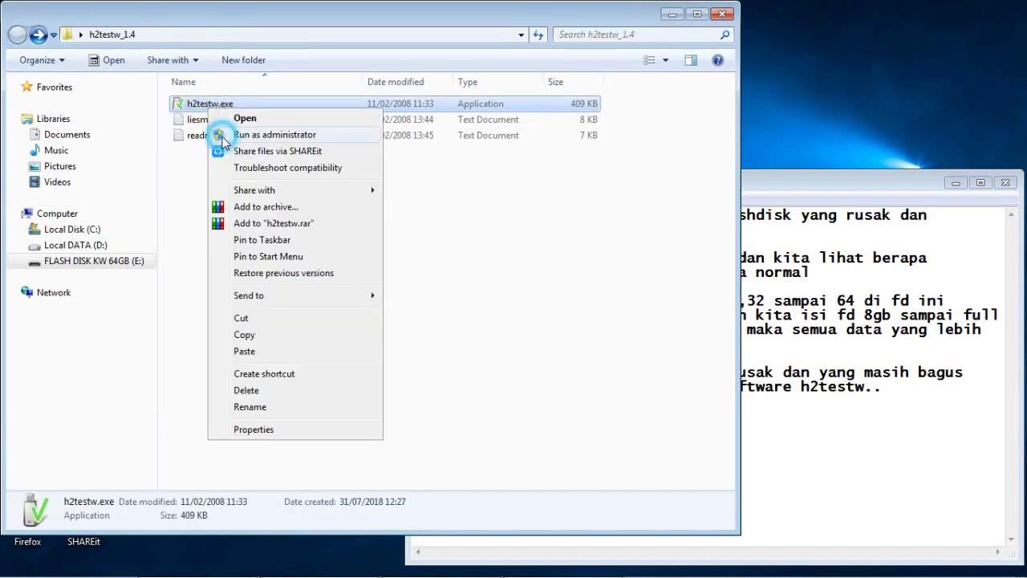
pyautogui.click(432, 312)
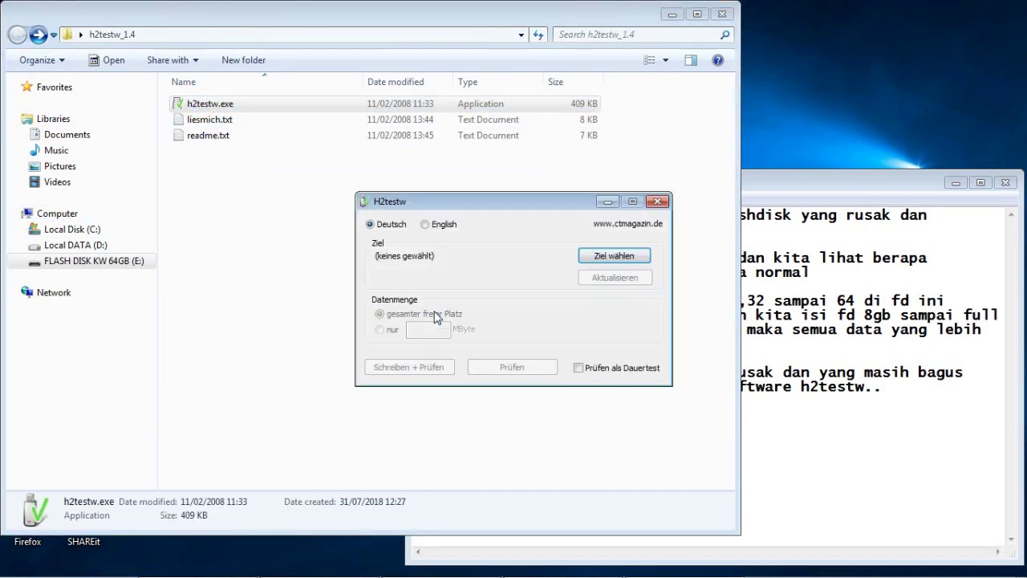
pyautogui.click(444, 226)
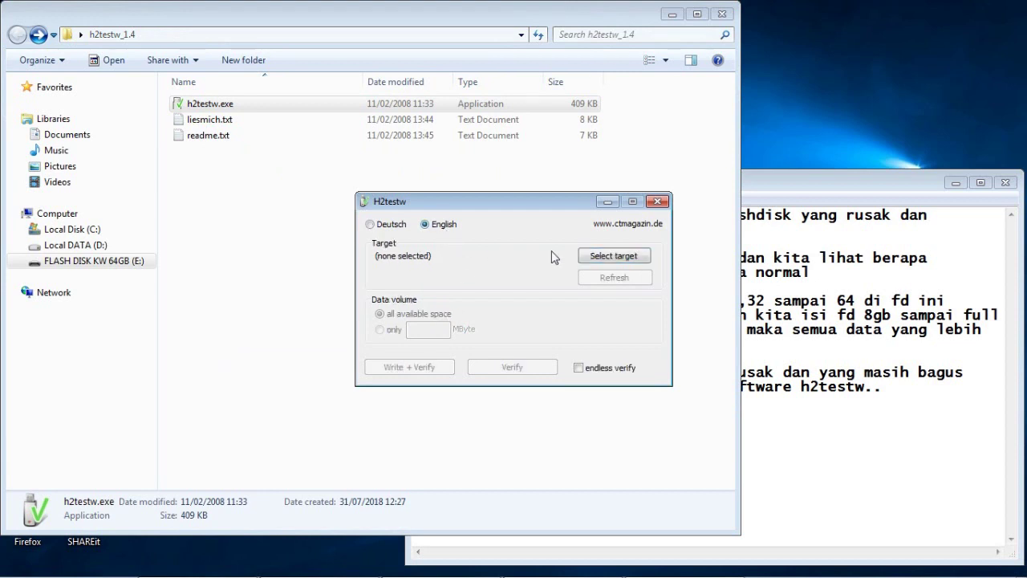
# Step: Set FLASH DISK KW 64GB (E:) as the test target and start Write + Verify on all available space
pyautogui.click(610, 255)
pyautogui.doubleClick(456, 287)
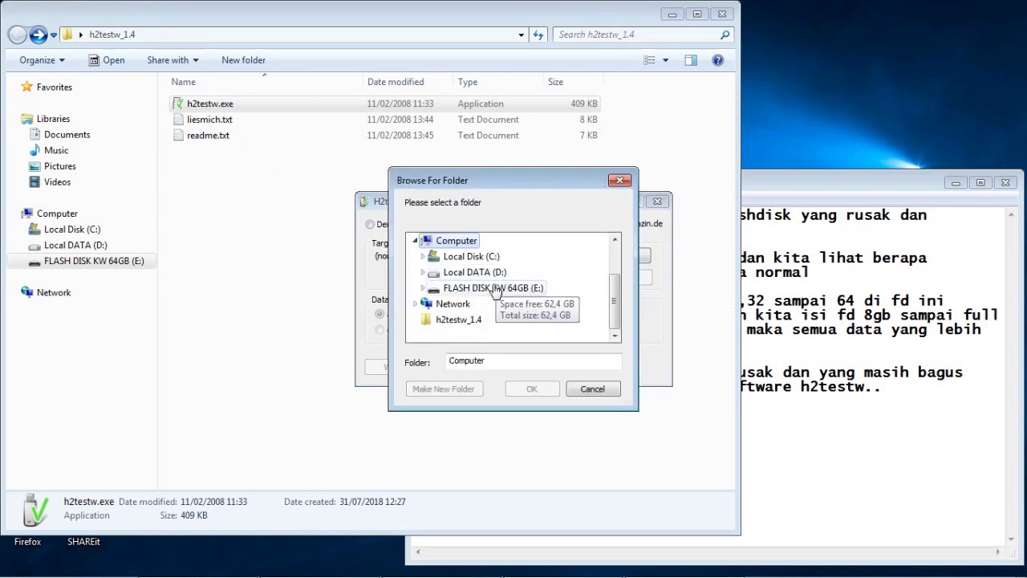
pyautogui.click(490, 285)
pyautogui.click(532, 389)
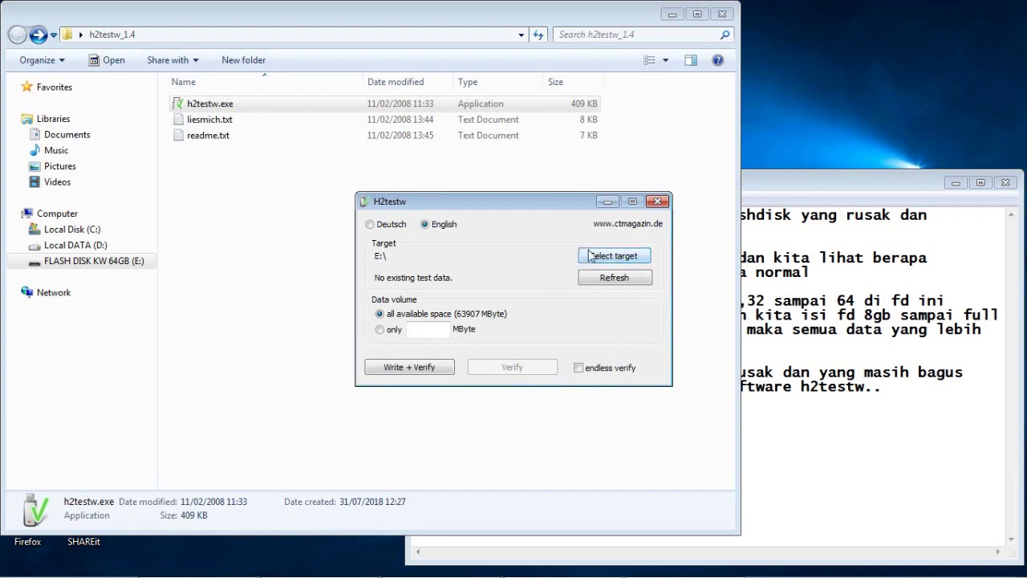
pyautogui.click(436, 367)
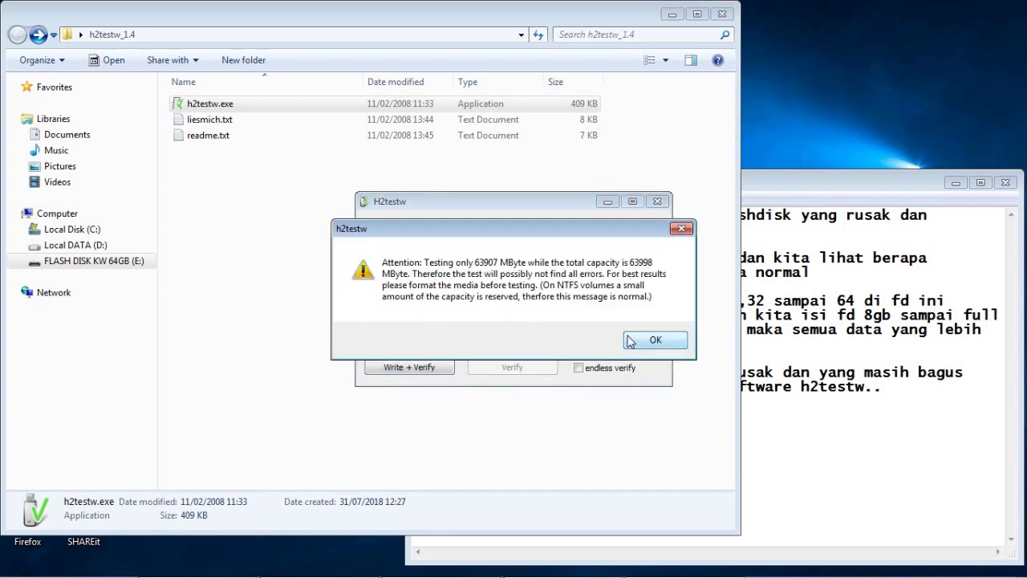
pyautogui.click(650, 342)
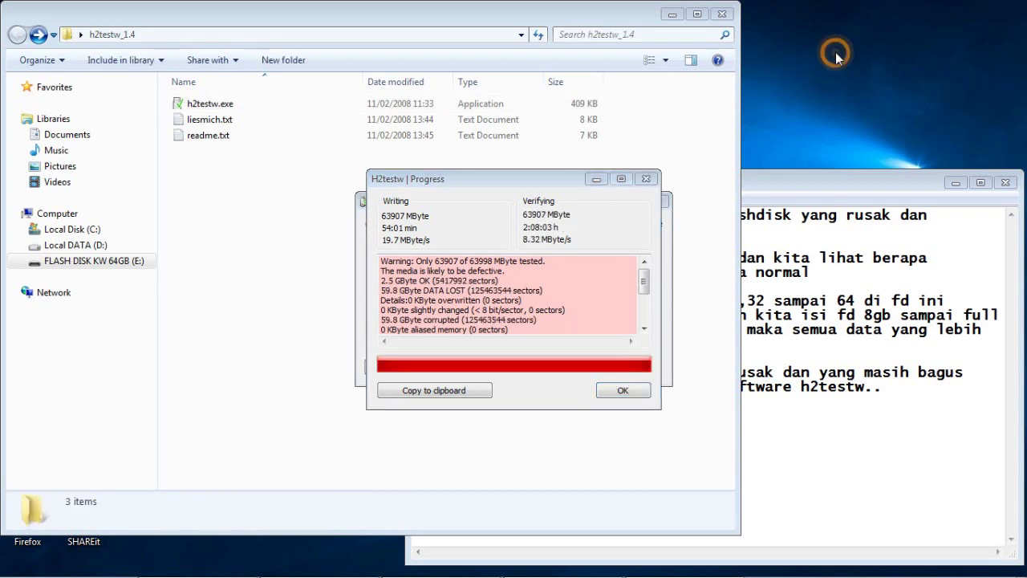
# Step: Minimize the folder window and arrange the H2testw progress window and the note side by side on the desktop
pyautogui.click(672, 14)
pyautogui.moveTo(594, 243); pyautogui.dragTo(257, 21)
pyautogui.moveTo(702, 186); pyautogui.dragTo(706, 118)
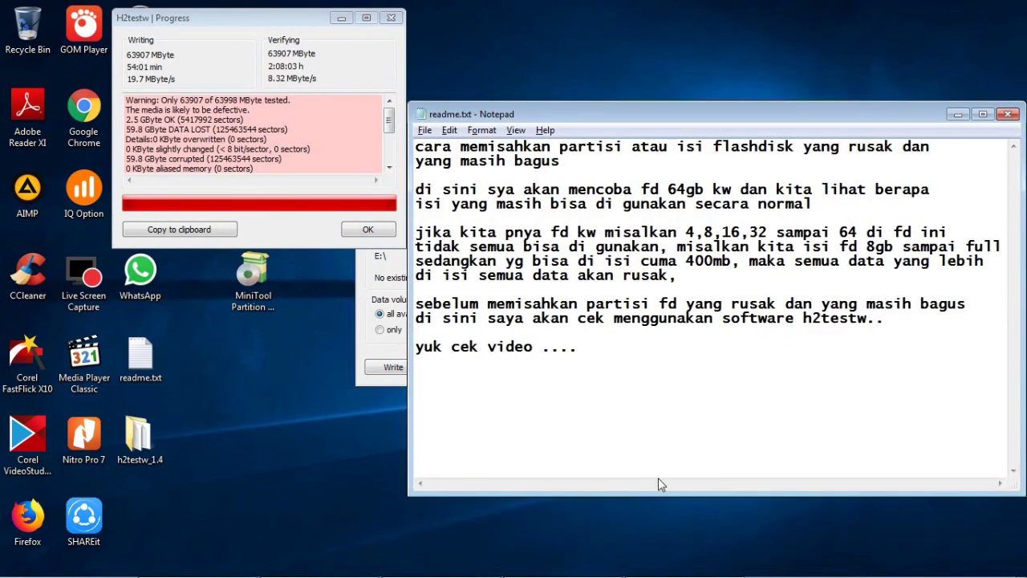
pyautogui.moveTo(639, 106); pyautogui.dragTo(639, 10)
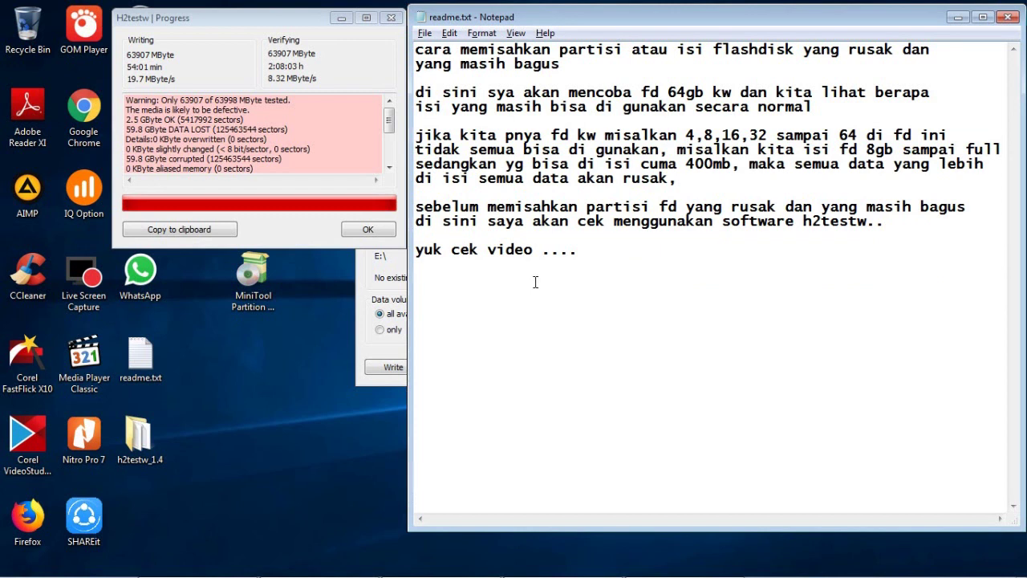
# Step: Add the line "ok .. setelah selesai di cek ..." at the end of the note
pyautogui.write('ok .. setelah sel')
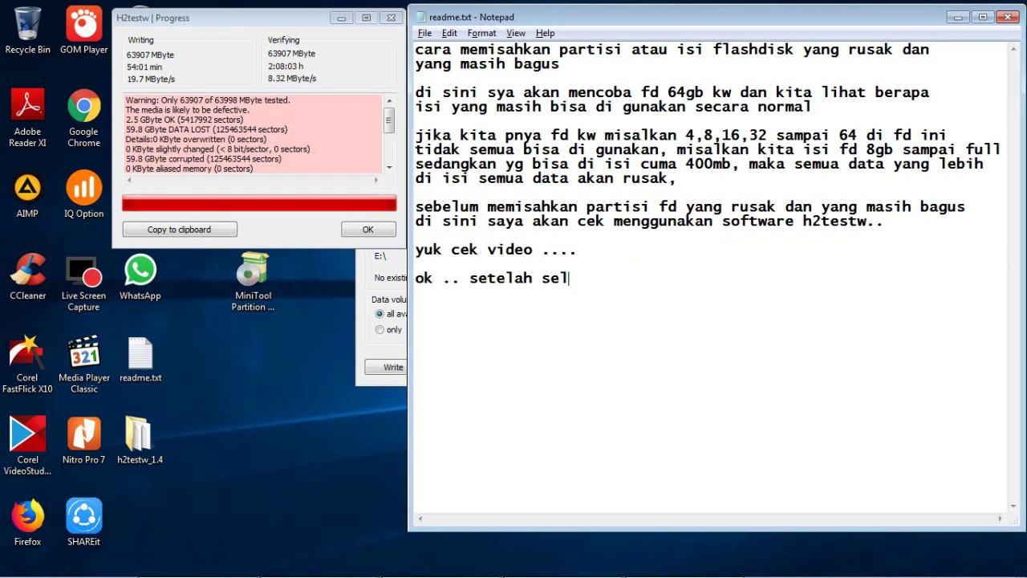
pyautogui.write('esai di cek')
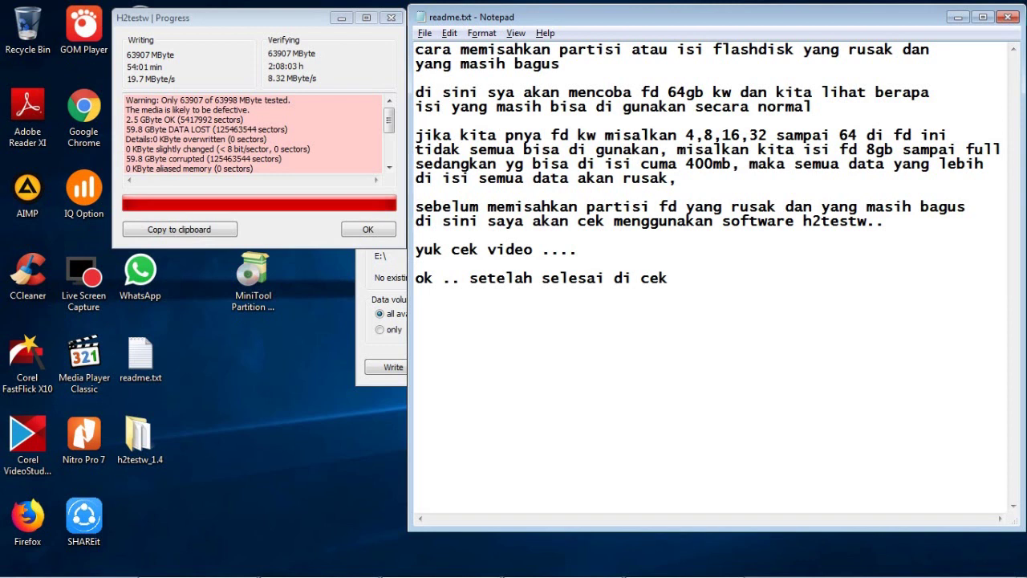
pyautogui.write('...')
# Step: Copy the H2testw test report and paste it into the note below the last line
pyautogui.click(212, 233)
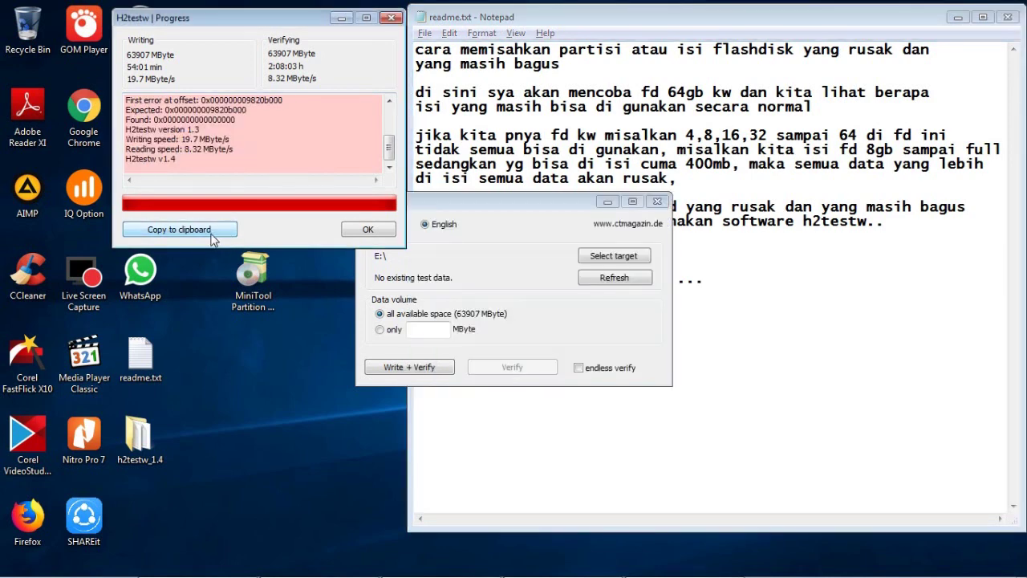
pyautogui.click(720, 277)
pyautogui.press('Return')
pyautogui.press('Return')
pyautogui.hotkey('ctrl', 'v')
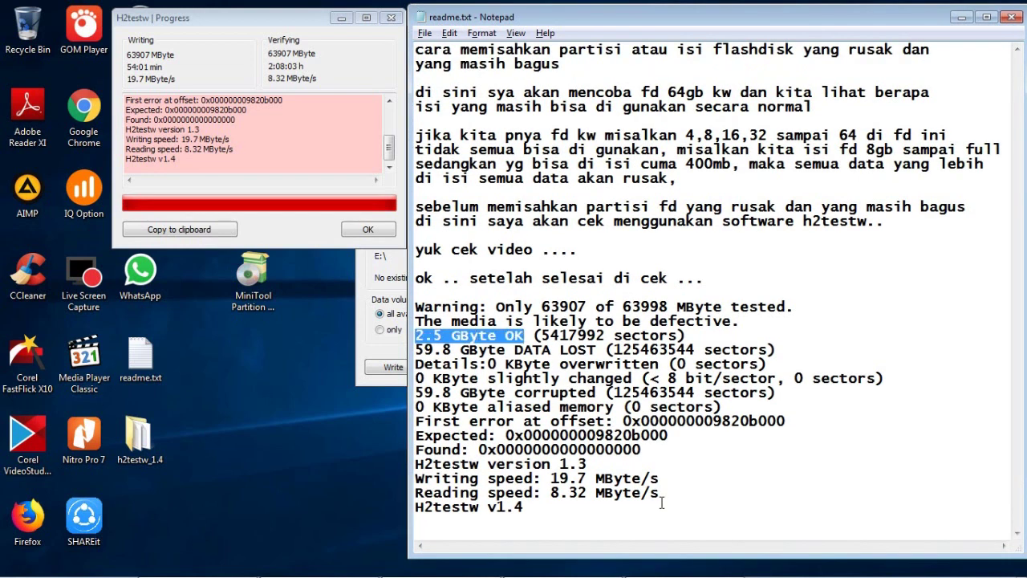
# Step: Below the pasted report, write "jadi yang bisa di gunakan secara normal sebnyak 2.5 GB"
pyautogui.click(462, 463)
pyautogui.write('jadi yang bisa di')
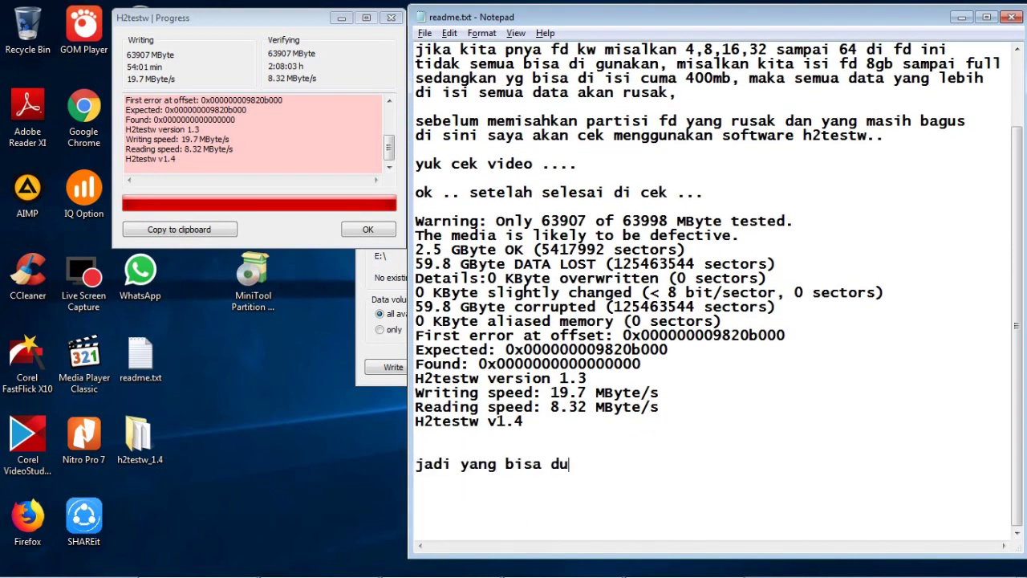
pyautogui.write(' gunakan secara normal sebny')
pyautogui.press('BackSpace')
pyautogui.press('BackSpace')
pyautogui.write('nyak')
pyautogui.moveTo(530, 250); pyautogui.dragTo(480, 250)
pyautogui.click(851, 463)
pyautogui.write('2.5 GB')
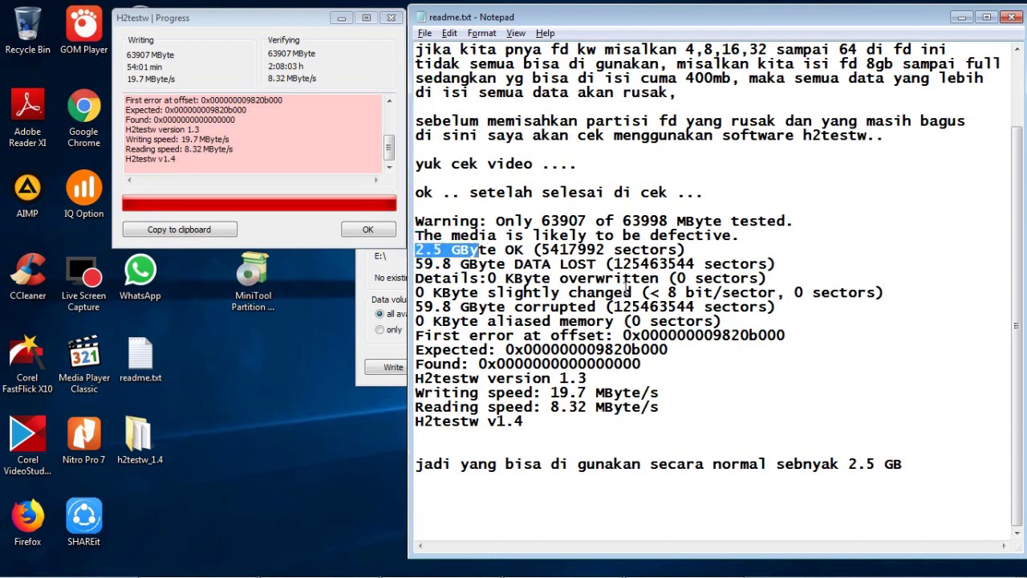
# Step: Add the line "selebihnya lost alias rusak 59.8 GByte corrupted...", copying the corrupted size from the pasted report
pyautogui.click(923, 463)
pyautogui.press('Return')
pyautogui.write('selebih')
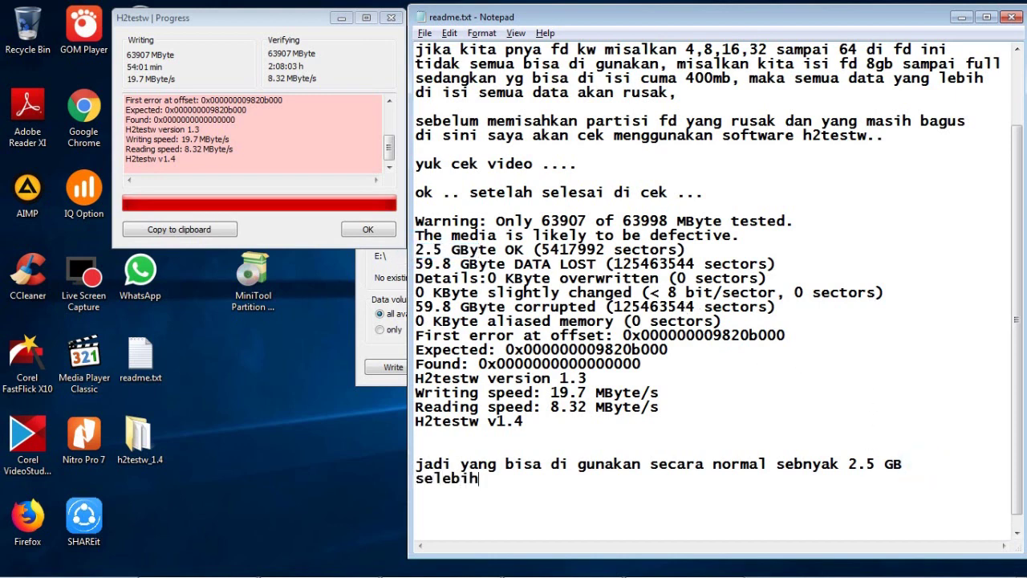
pyautogui.write('nya lost alia')
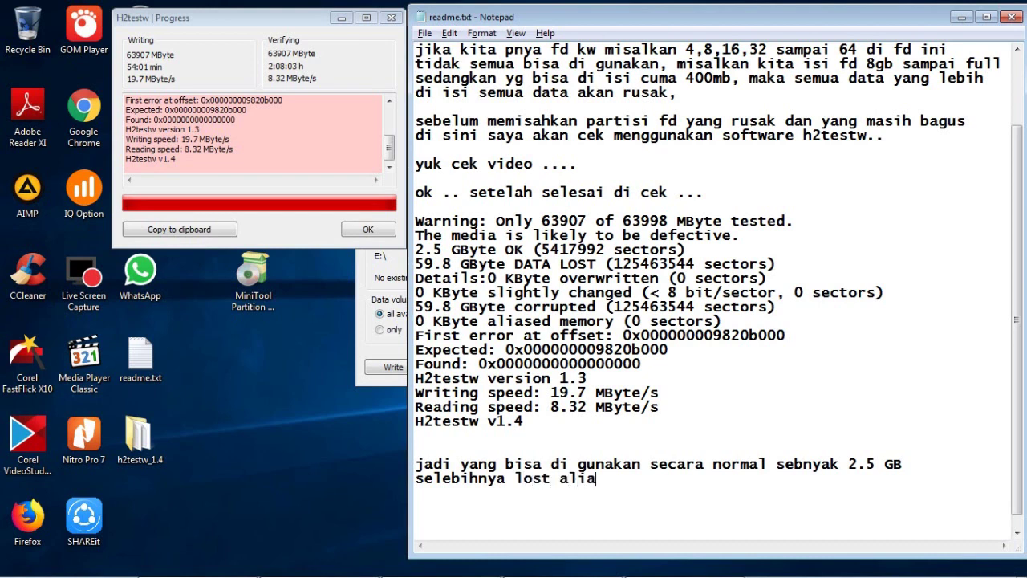
pyautogui.write('s rusak')
pyautogui.moveTo(598, 306); pyautogui.dragTo(415, 306)
pyautogui.click(672, 482)
pyautogui.hotkey('ctrl', 'v')
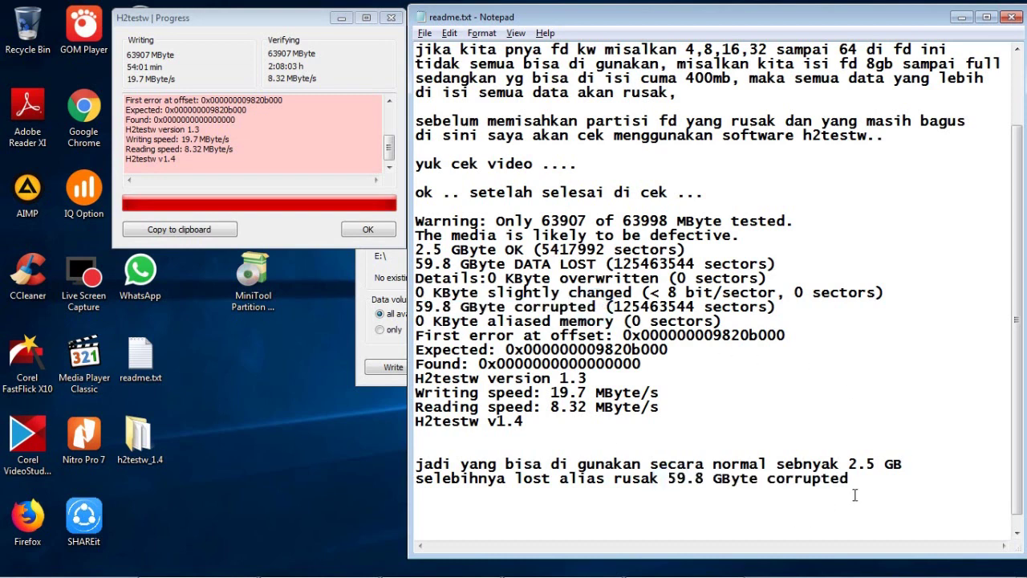
# Step: Remove the space in the usable size so it reads "2.5GB", and select that value
pyautogui.click(881, 466)
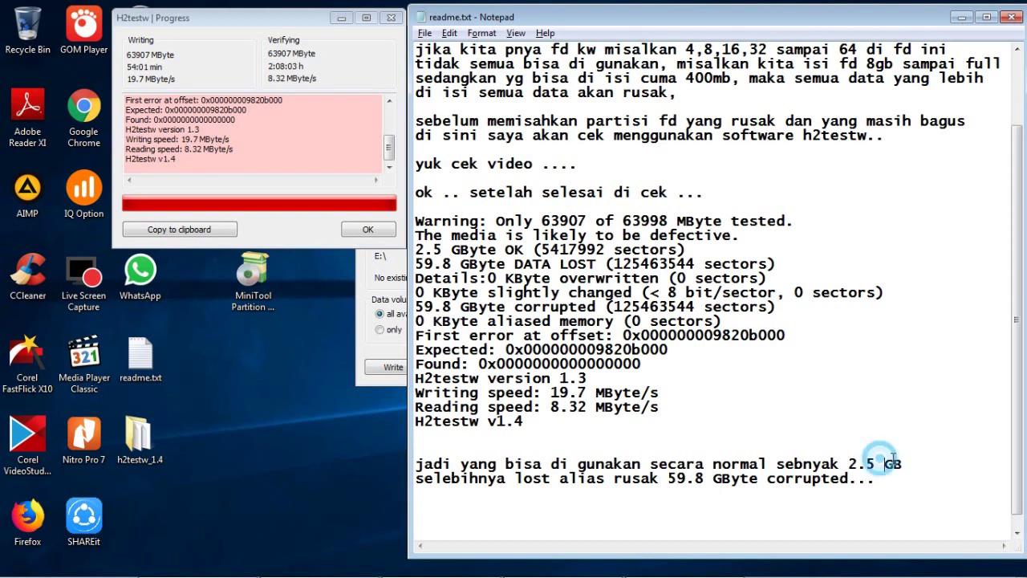
pyautogui.press('BackSpace')
pyautogui.moveTo(896, 462); pyautogui.dragTo(847, 466)
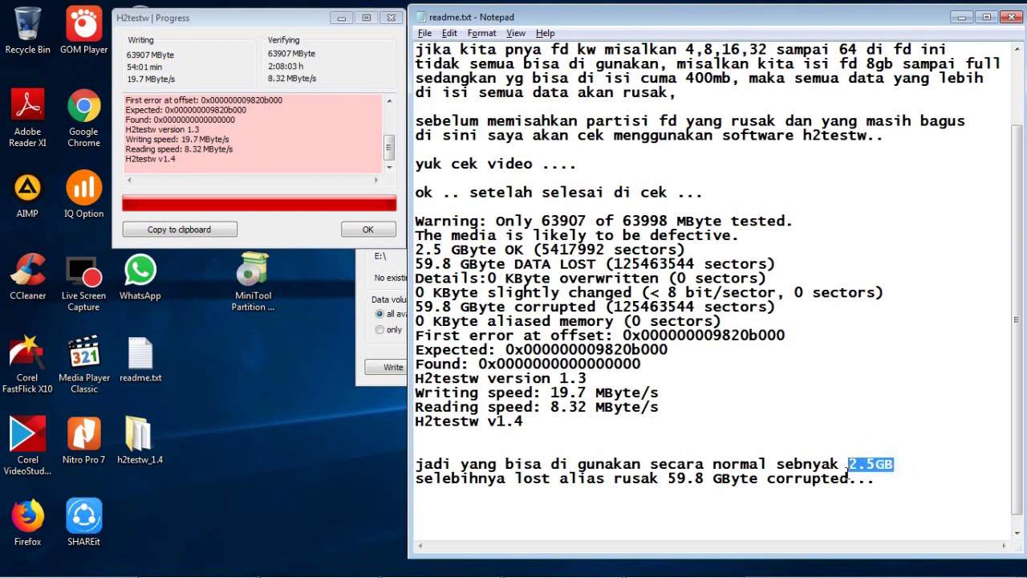
# Step: Below the corrupted-size line, leave a blank line and write "nahh.. cara memisahkan isi fd yang 2.5GB ini bisa menggunakan"
pyautogui.click(900, 482)
pyautogui.press('Return')
pyautogui.press('Return')
pyautogui.write('nahh.. cara mem')
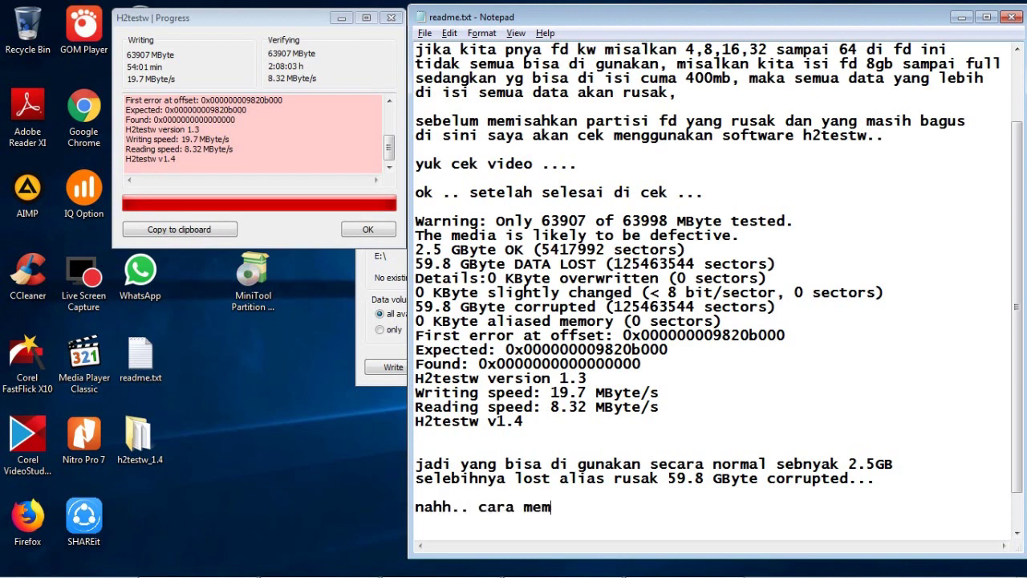
pyautogui.write('isahkan fd')
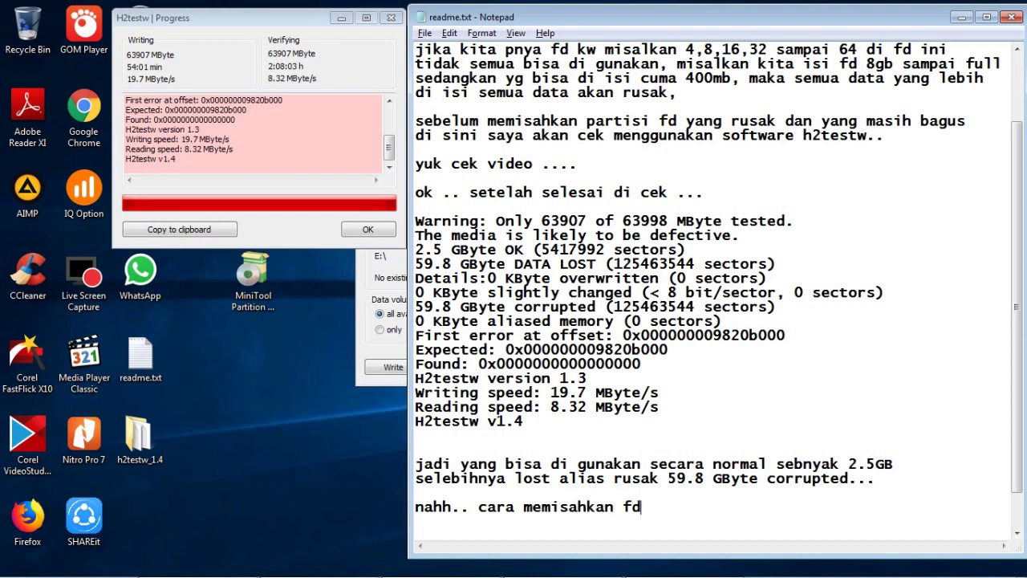
pyautogui.press('BackSpace')
pyautogui.press('BackSpace')
pyautogui.write('isi fd yan')
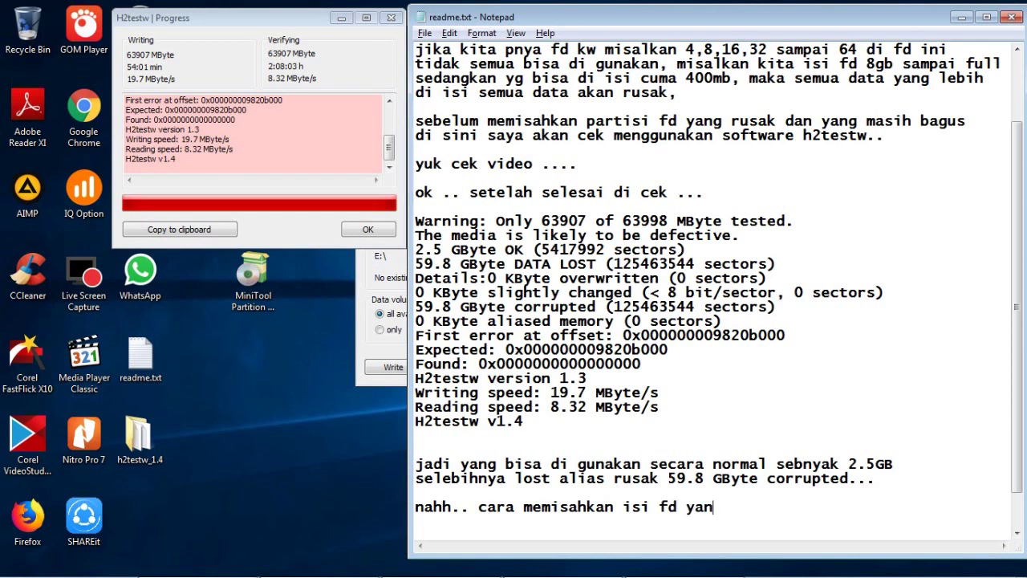
pyautogui.write('g 5.')
pyautogui.press('BackSpace')
pyautogui.press('BackSpace')
pyautogui.write('2.5GB ini')
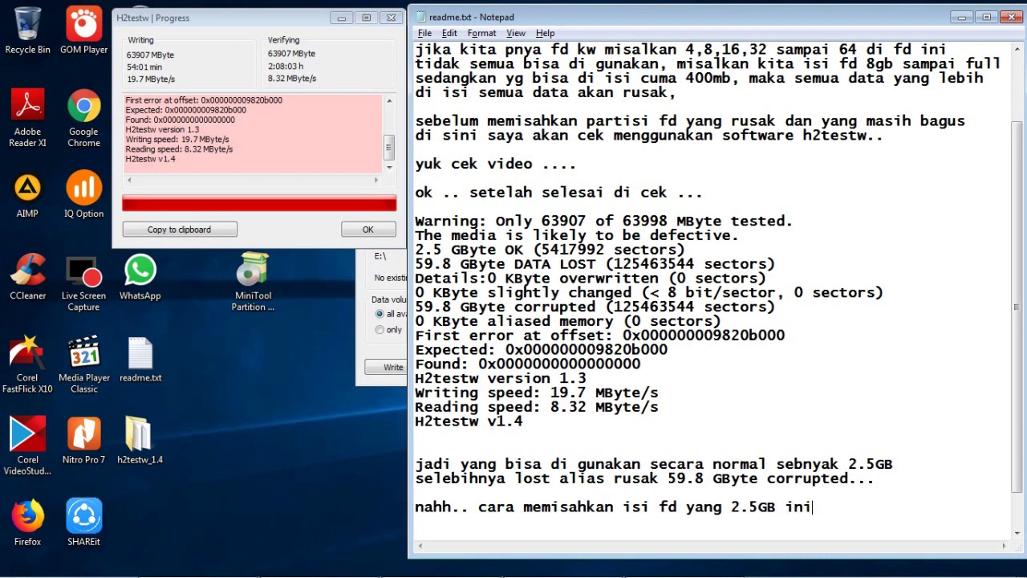
pyautogui.write(' bisa menggunakan')
pyautogui.press('Return')
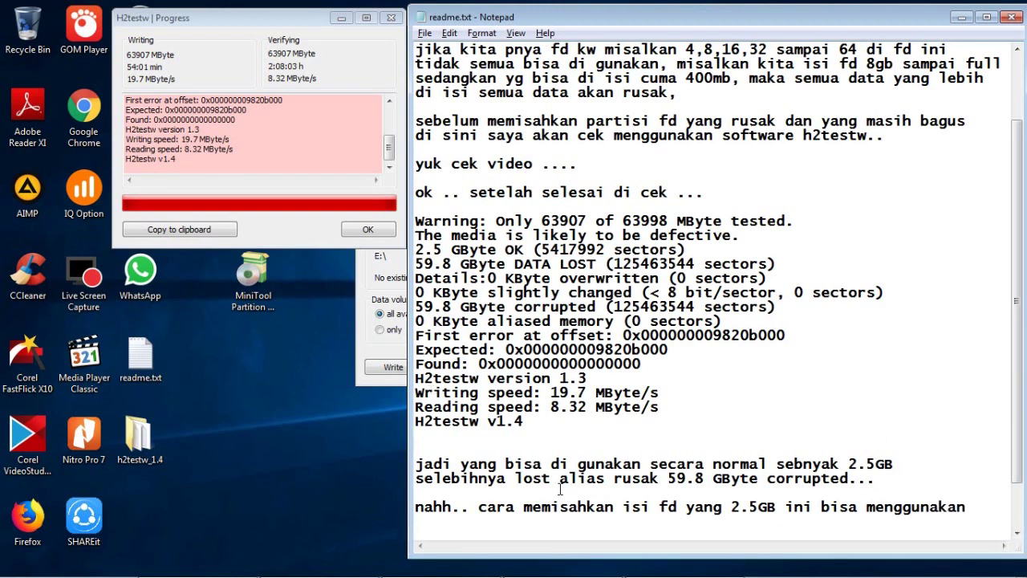
# Step: Copy the name of the MiniTool installer file on the desktop and paste "MiniTool Partition Wizard 10.2 Free" on the note's next line
pyautogui.click(253, 315)
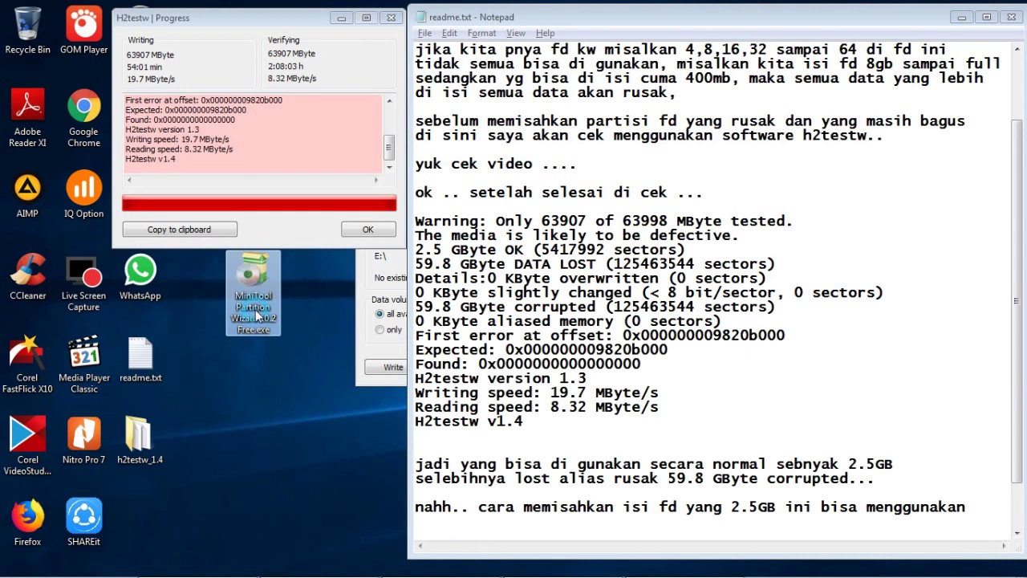
pyautogui.click(253, 317)
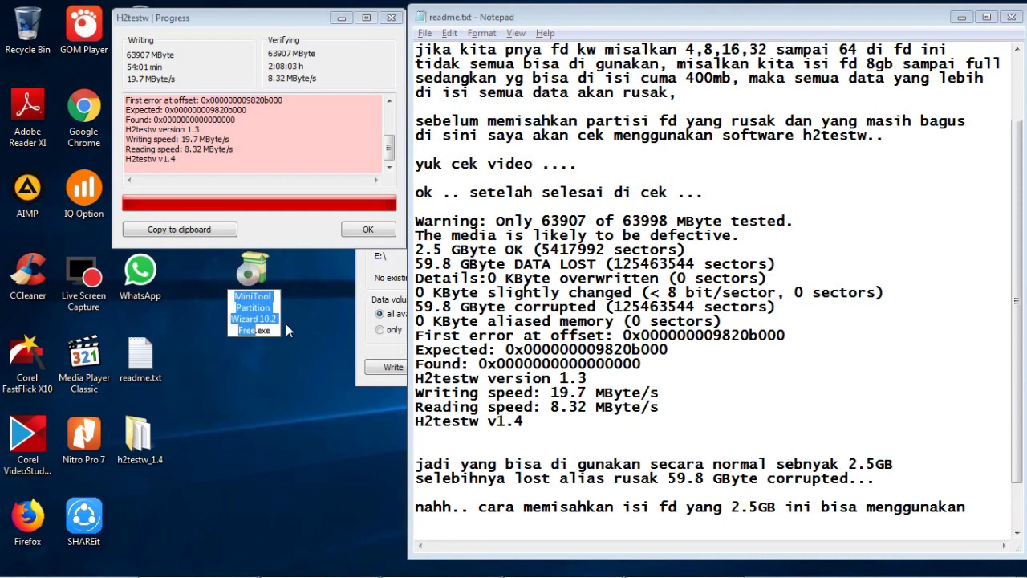
pyautogui.hotkey('ctrl', 'v')
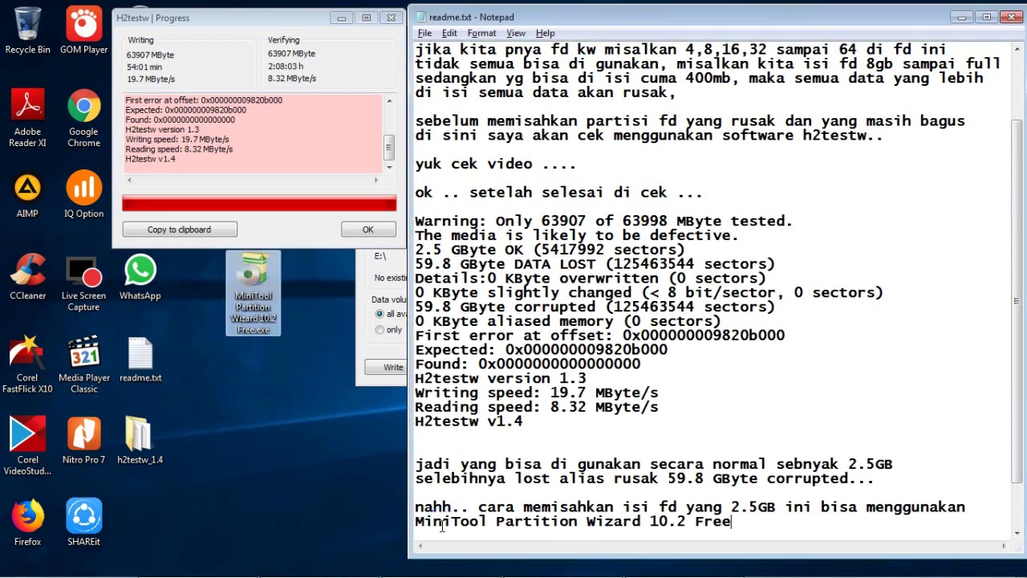
pyautogui.press('Return')
pyautogui.press('Return')
pyautogui.press('Return')
pyautogui.press('Return')
pyautogui.press('Return')
pyautogui.press('Return')
pyautogui.press('Return')
pyautogui.press('Return')
pyautogui.press('Return')
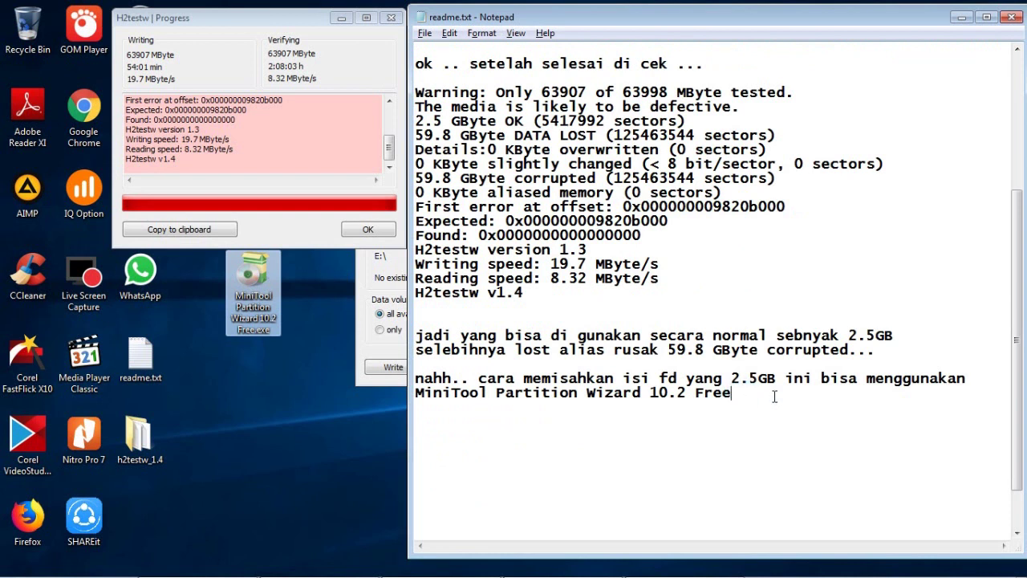
# Step: Leave a blank line below the program name in the note and write "yuk cek video.."
pyautogui.moveTo(420, 391); pyautogui.dragTo(745, 395)
pyautogui.click(750, 394)
pyautogui.press('Return')
pyautogui.press('Return')
pyautogui.write('yuk cek video..')
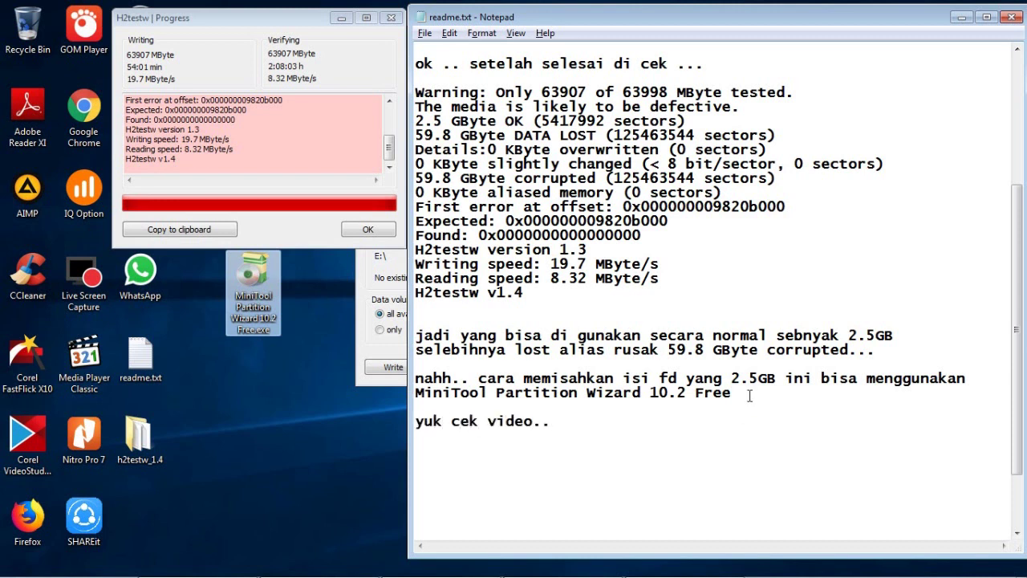
# Step: Run the MiniTool Partition Wizard installer as administrator and start the installation in English with a desktop shortcut
pyautogui.rightClick(245, 278)
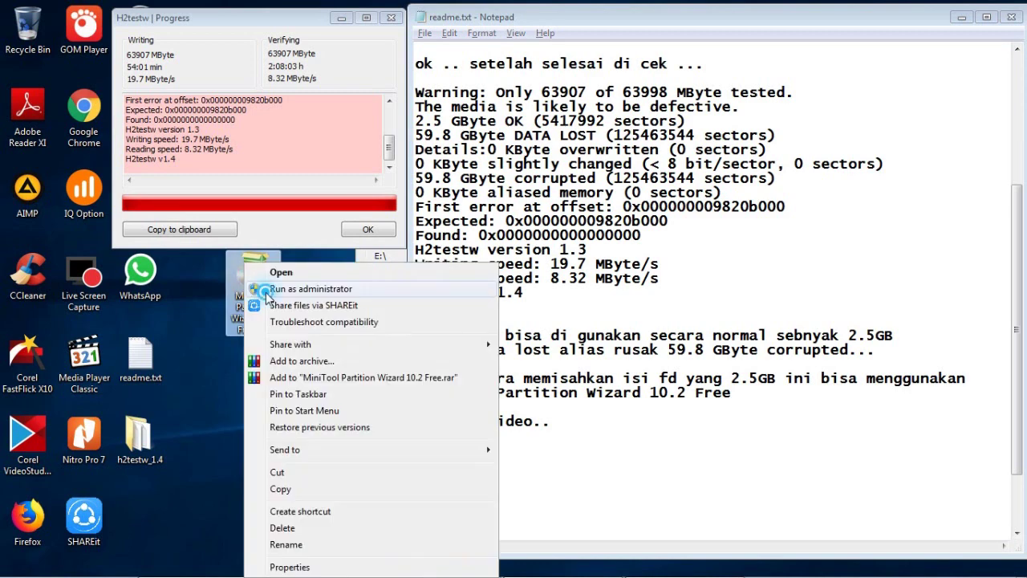
pyautogui.click(266, 289)
pyautogui.click(581, 310)
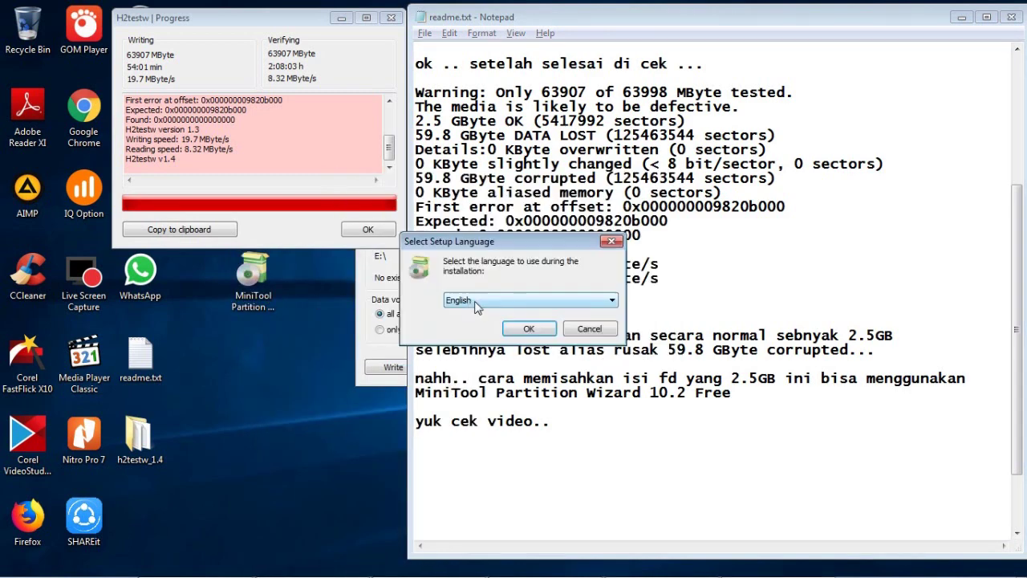
pyautogui.click(529, 329)
pyautogui.click(601, 416)
pyautogui.click(601, 417)
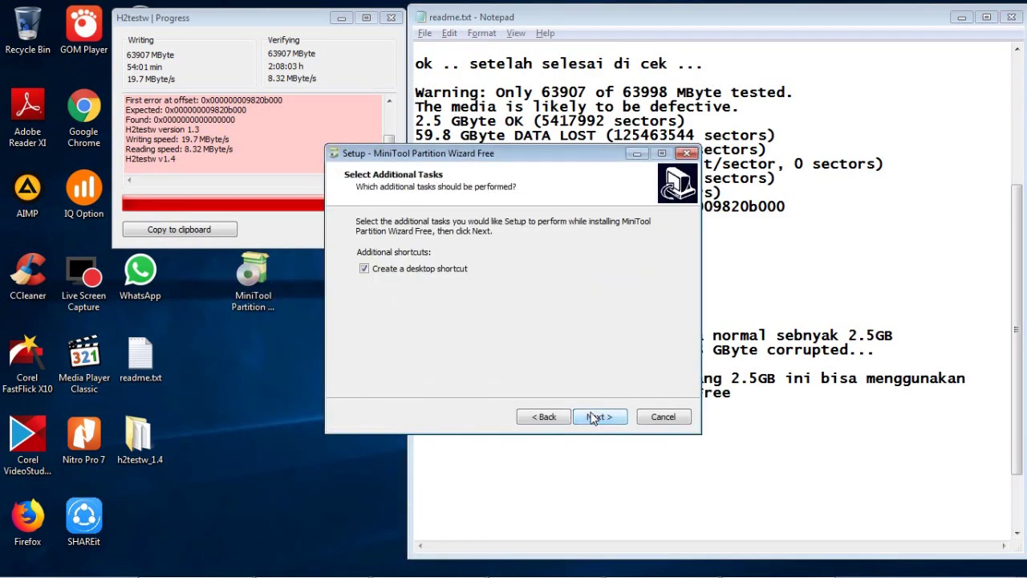
pyautogui.click(594, 417)
pyautogui.click(596, 418)
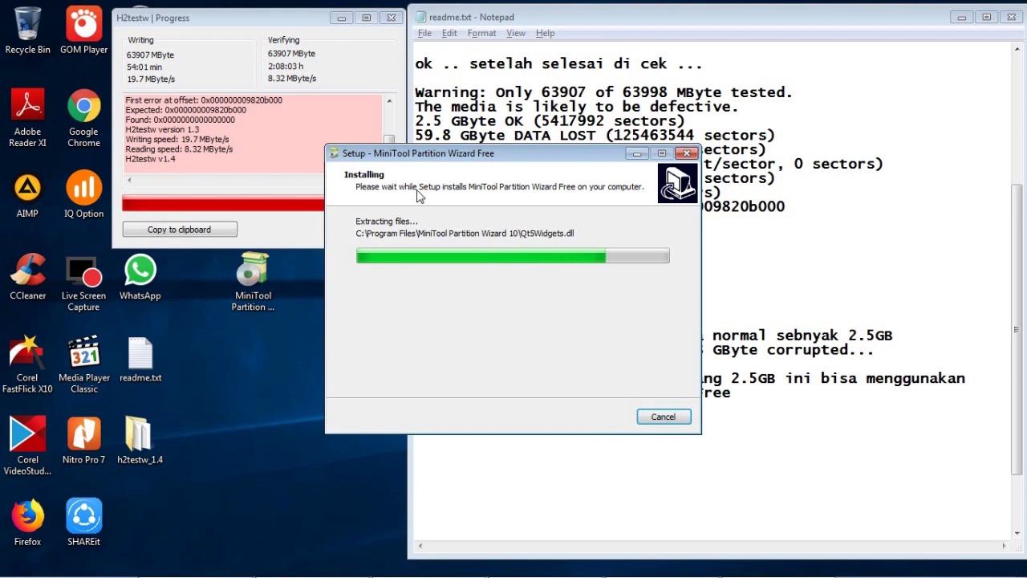
# Step: Bring the start of the H2testw report into view, then finish the setup and launch MiniTool Partition Wizard
pyautogui.click(393, 143)
pyautogui.moveTo(393, 143); pyautogui.dragTo(392, 119)
pyautogui.click(452, 154)
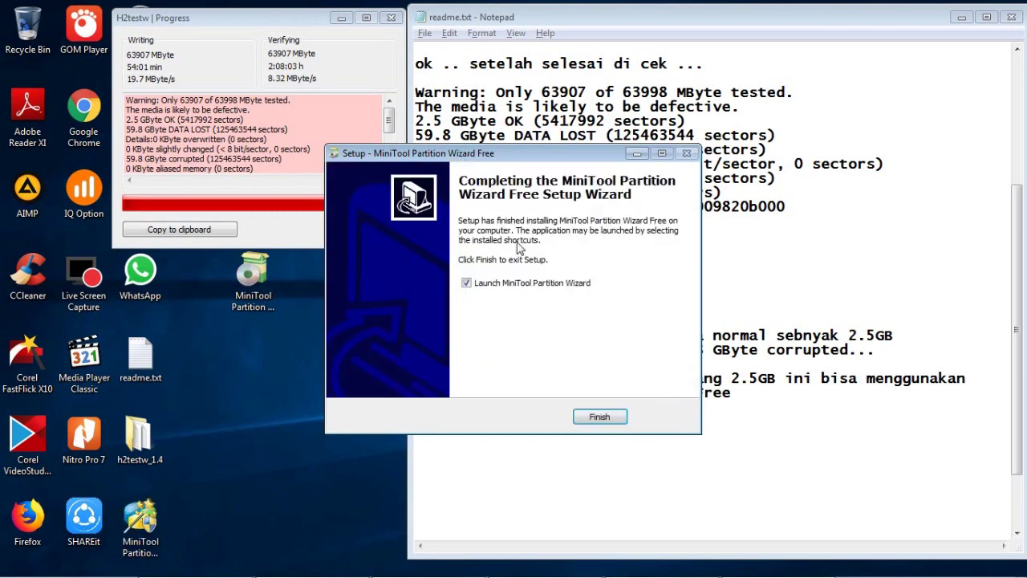
pyautogui.click(598, 417)
pyautogui.click(453, 241)
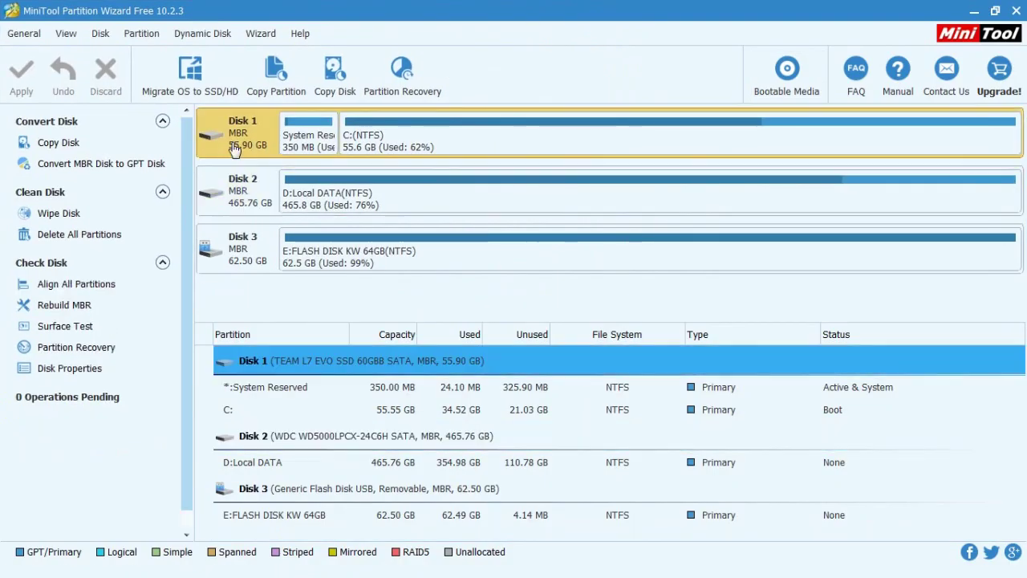
# Step: Delete all partitions on Disk 3, the flash disk
pyautogui.click(242, 250)
pyautogui.rightClick(230, 239)
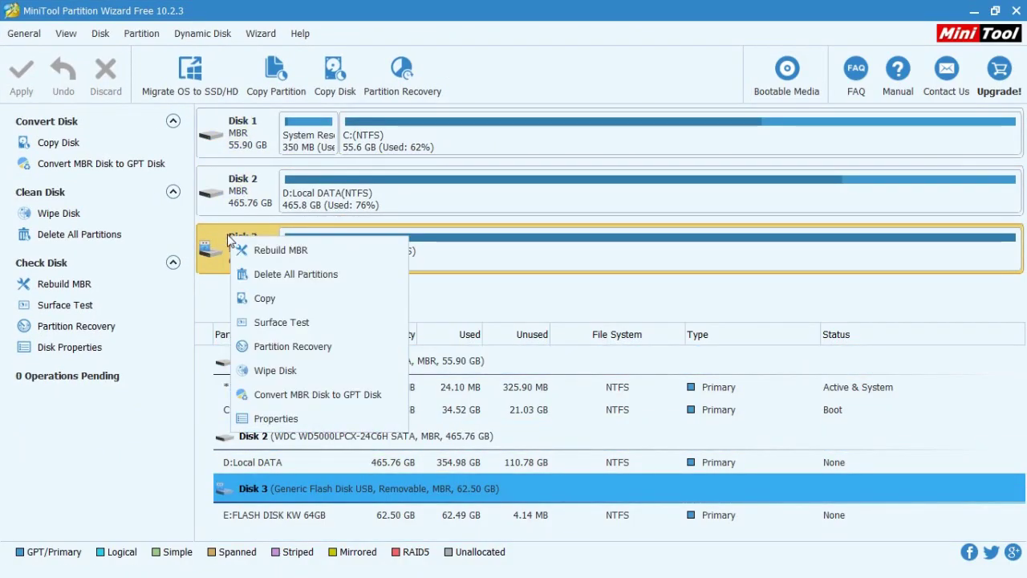
pyautogui.click(458, 257)
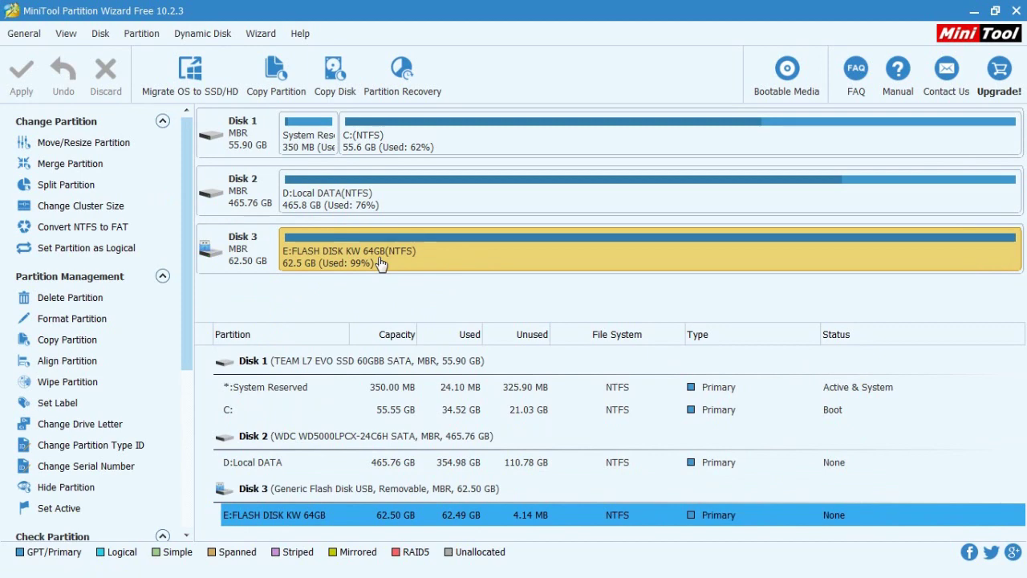
pyautogui.rightClick(241, 251)
pyautogui.click(262, 284)
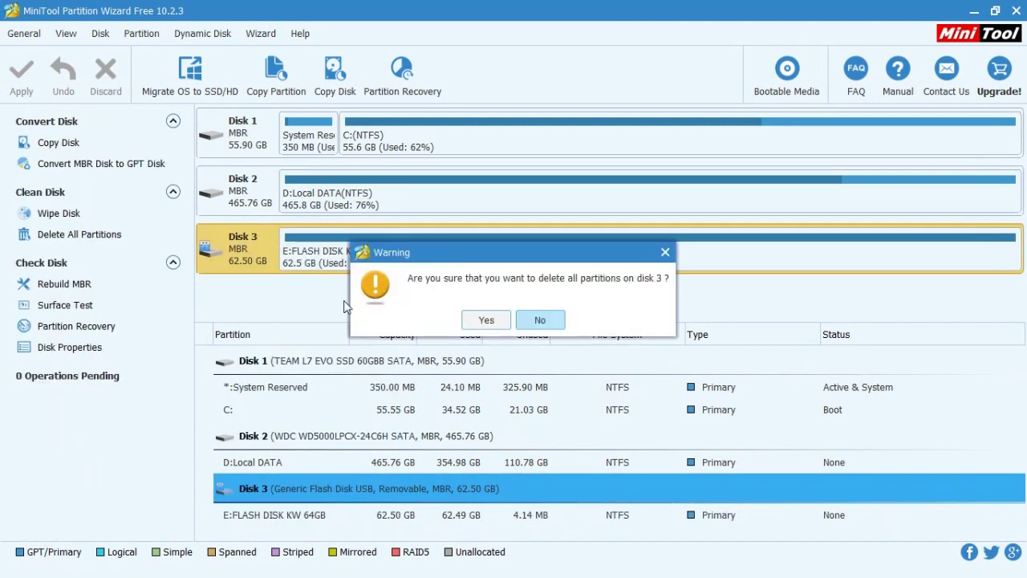
pyautogui.click(483, 322)
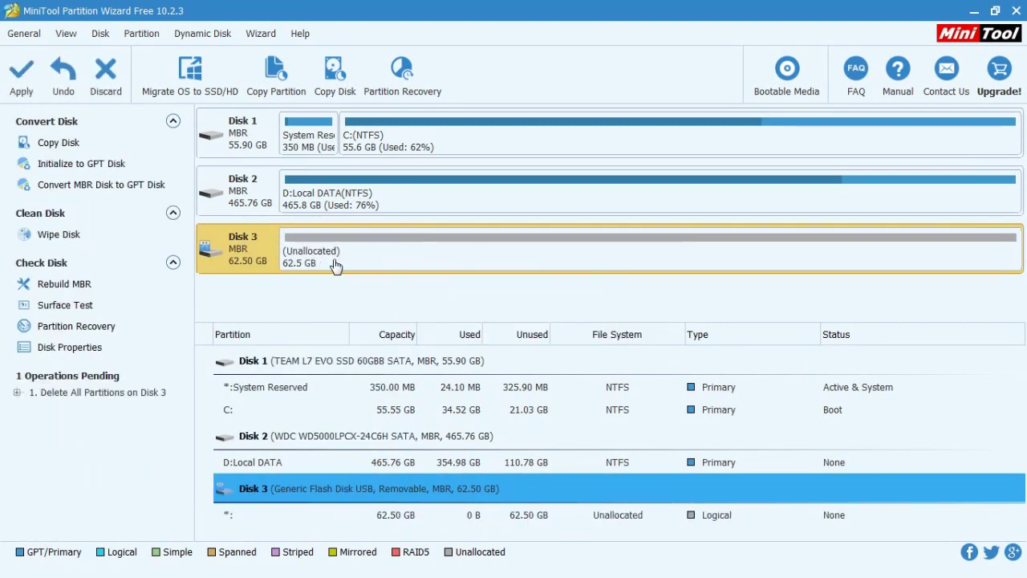
# Step: Apply the pending partition deletion on Disk 3 and dismiss the completion message
pyautogui.click(324, 267)
pyautogui.click(22, 76)
pyautogui.click(484, 329)
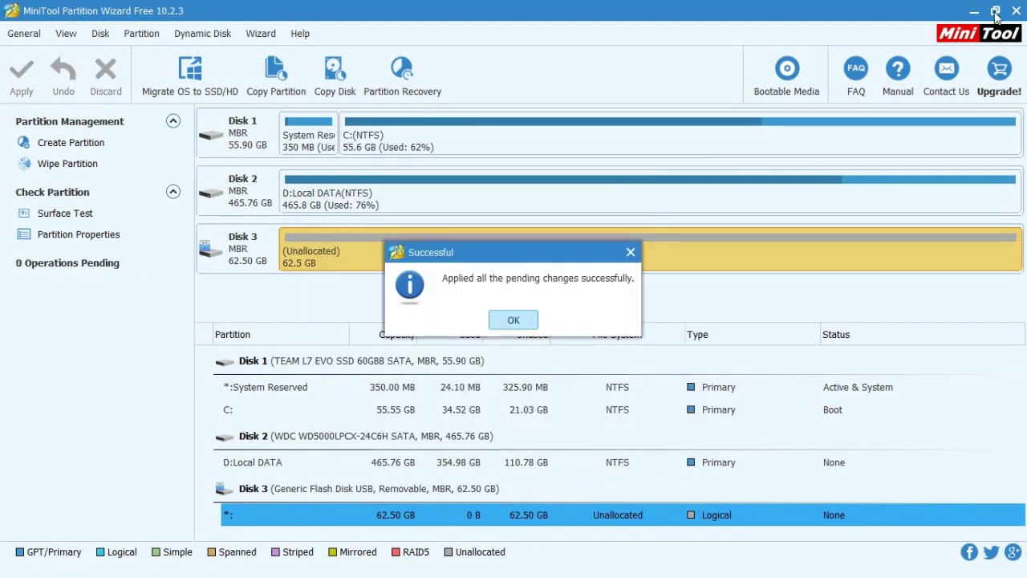
pyautogui.click(531, 321)
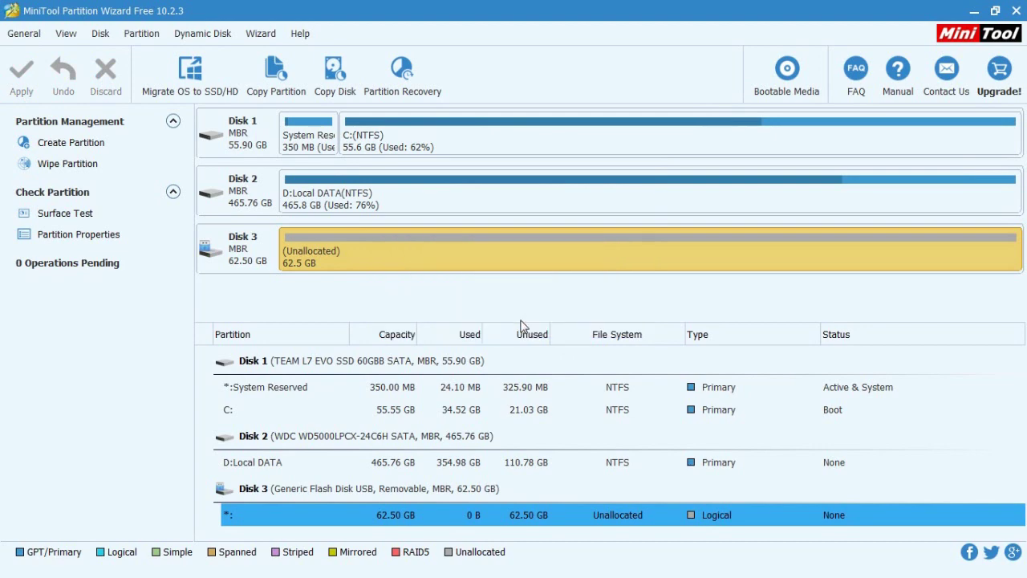
# Step: Shrink the MiniTool window, place it beside the H2testw report, and make it taller to show all of Disk 3
pyautogui.click(995, 11)
pyautogui.moveTo(440, 84); pyautogui.dragTo(595, 34)
pyautogui.click(134, 119)
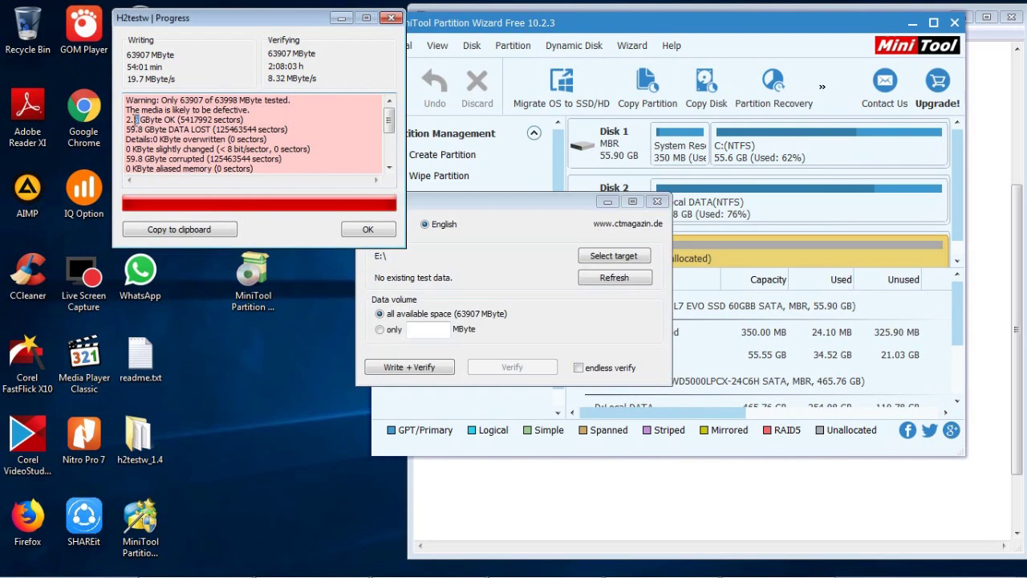
pyautogui.click(690, 255)
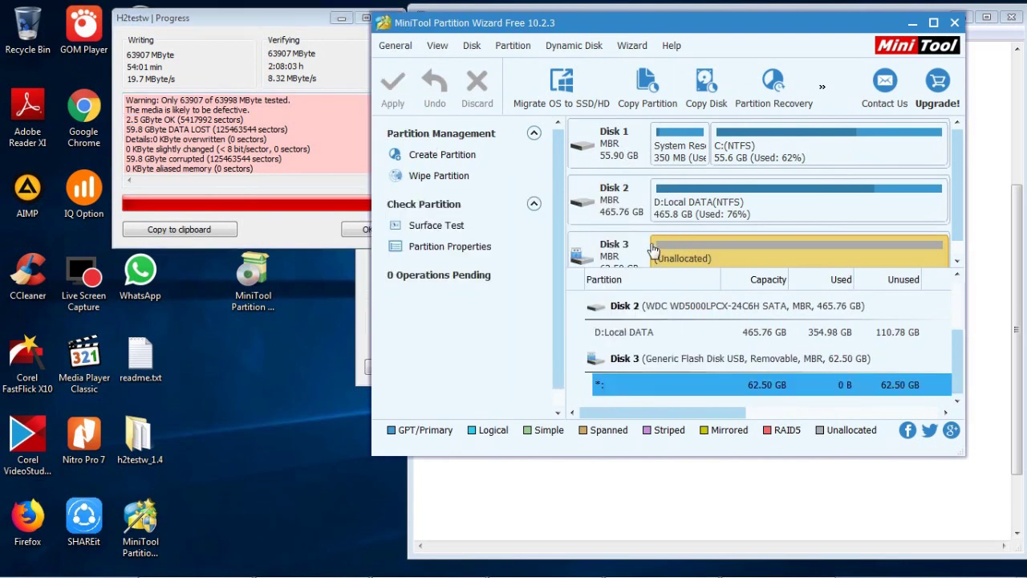
pyautogui.moveTo(958, 458); pyautogui.dragTo(957, 530)
# Step: Start a new primary partition in Disk 3's unallocated space and set its file system to FAT32
pyautogui.rightClick(702, 262)
pyautogui.click(714, 275)
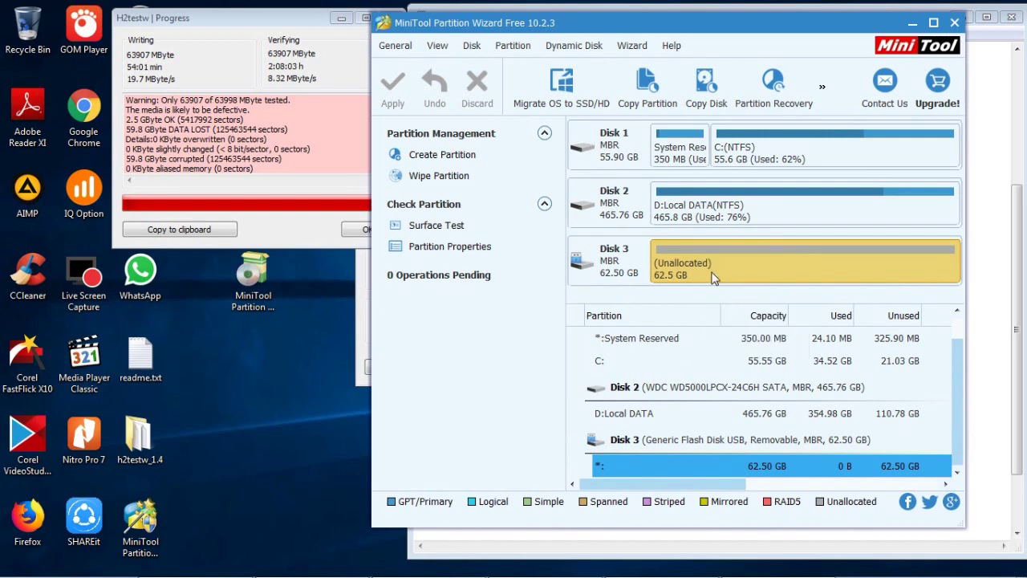
pyautogui.click(615, 215)
pyautogui.click(614, 225)
pyautogui.click(618, 238)
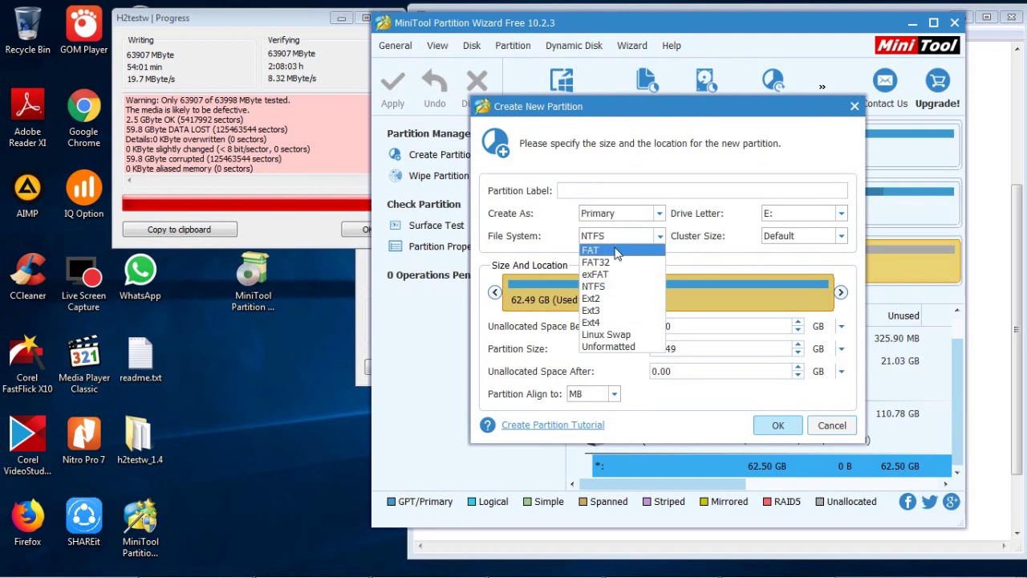
pyautogui.click(616, 263)
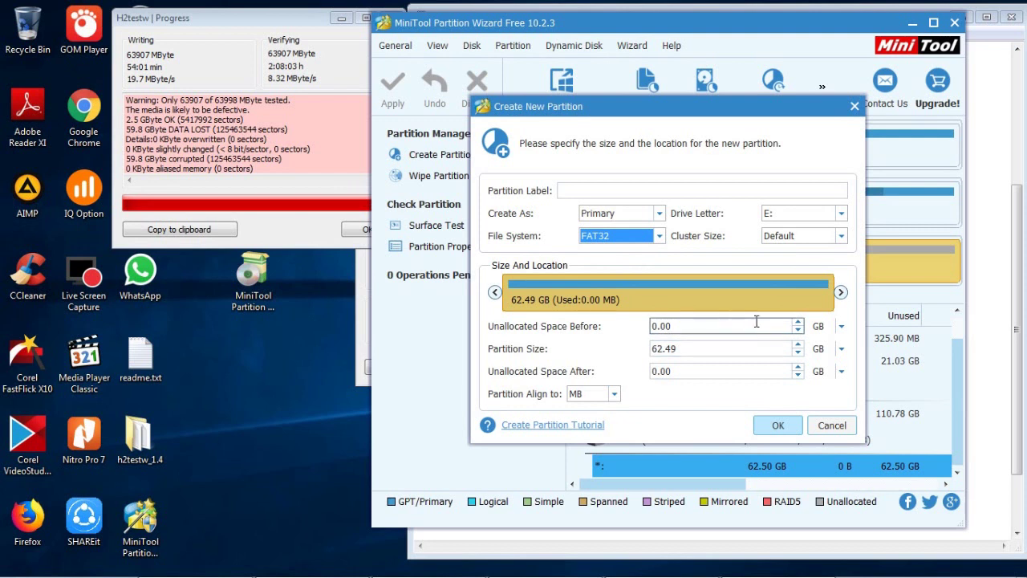
# Step: Set the new partition's size to 2.50 GB, label it "FD KW OK", and confirm its creation
pyautogui.moveTo(840, 294); pyautogui.dragTo(535, 311)
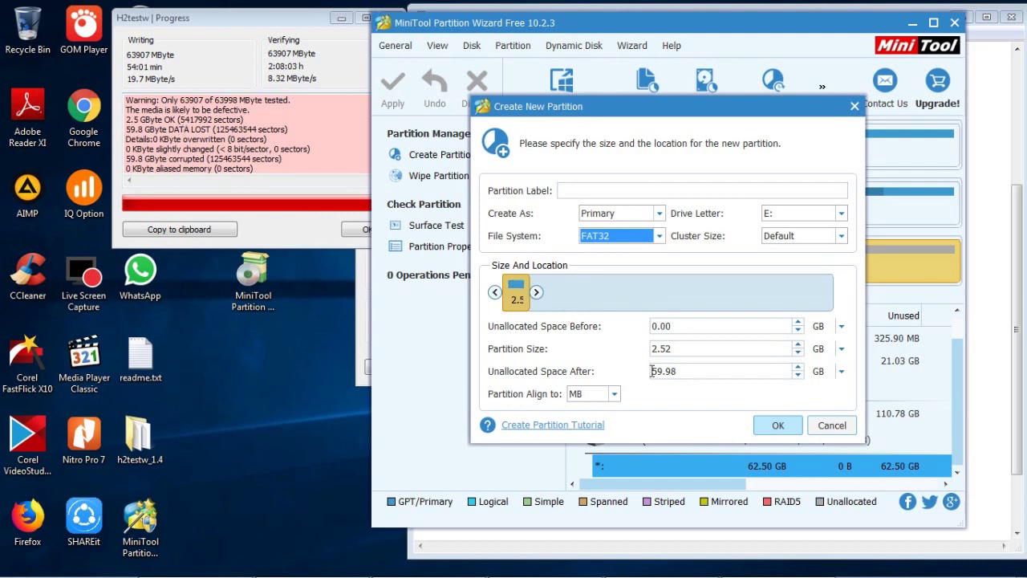
pyautogui.click(672, 350)
pyautogui.press('BackSpace')
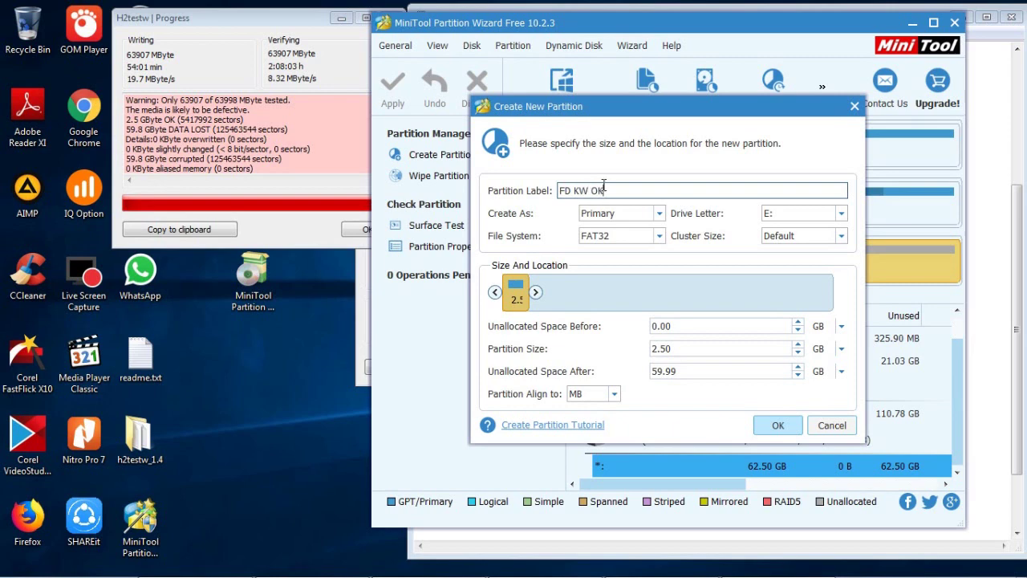
pyautogui.click(777, 424)
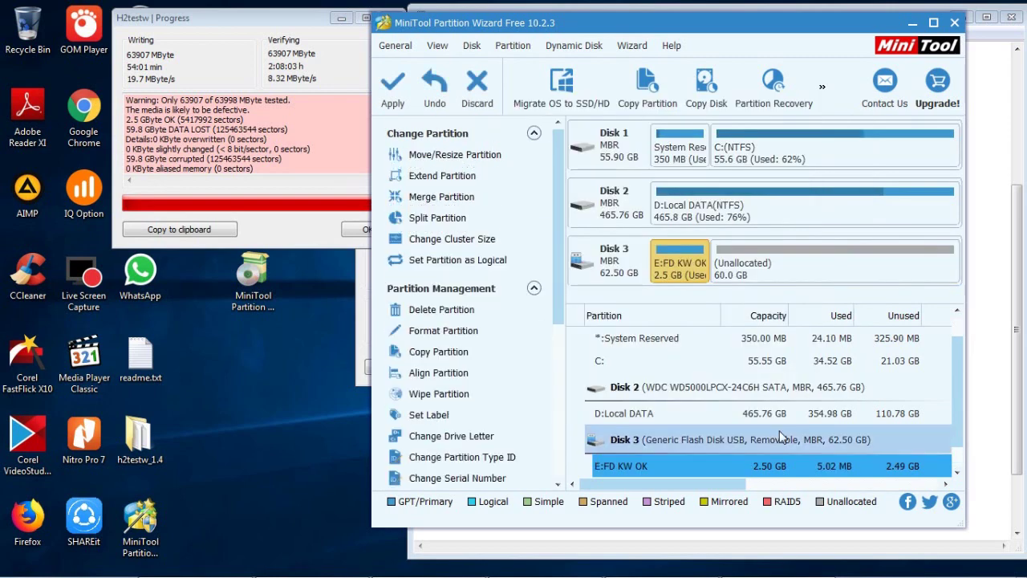
# Step: Apply the pending creation of the FD KW OK partition and dismiss the completion message
pyautogui.click(609, 264)
pyautogui.click(678, 264)
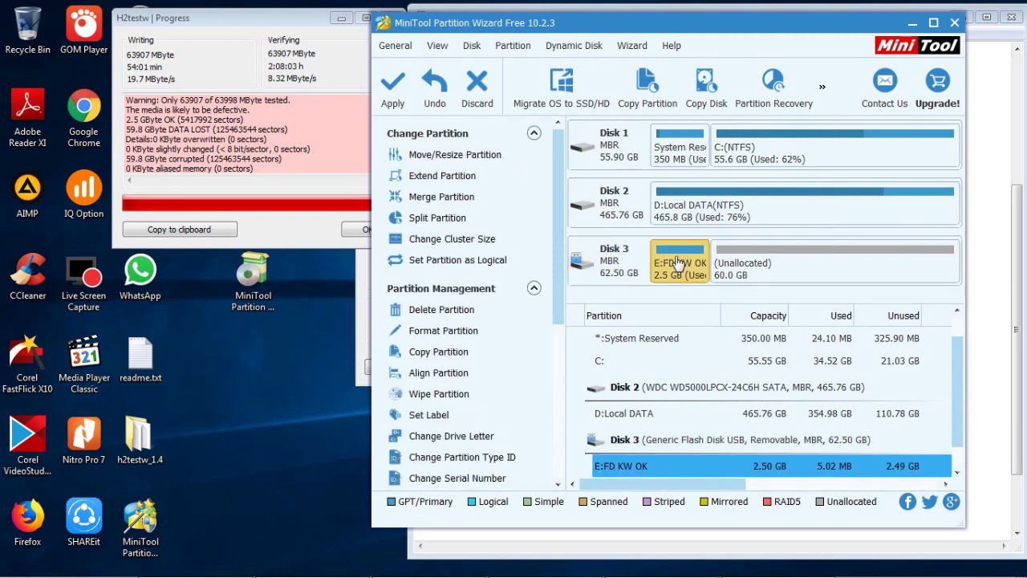
pyautogui.click(401, 96)
pyautogui.click(636, 310)
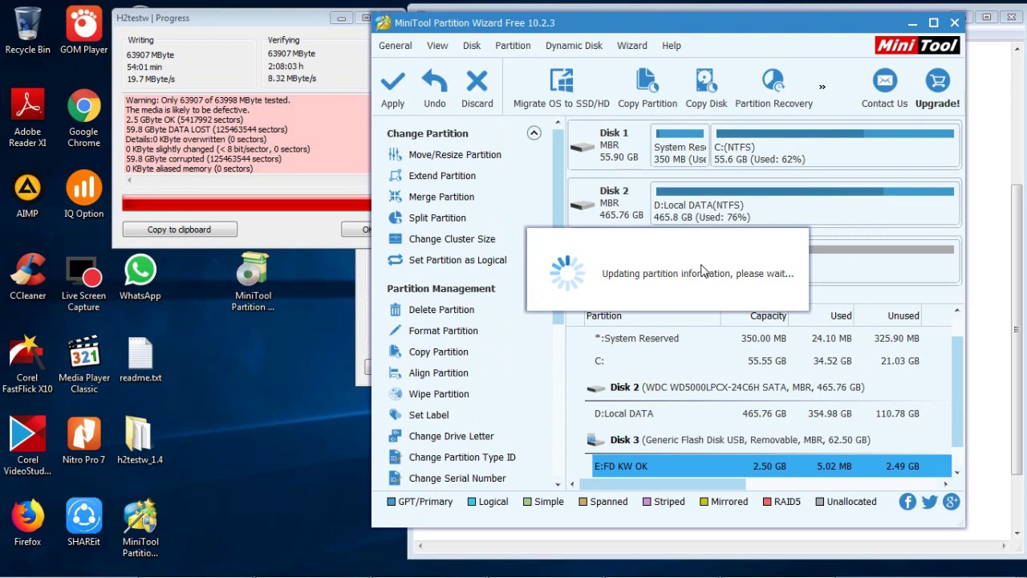
pyautogui.click(669, 302)
# Step: Check the FD KW OK partition and the unallocated space on Disk 3 by selecting each in turn
pyautogui.click(681, 272)
pyautogui.click(747, 272)
pyautogui.click(677, 271)
pyautogui.click(764, 272)
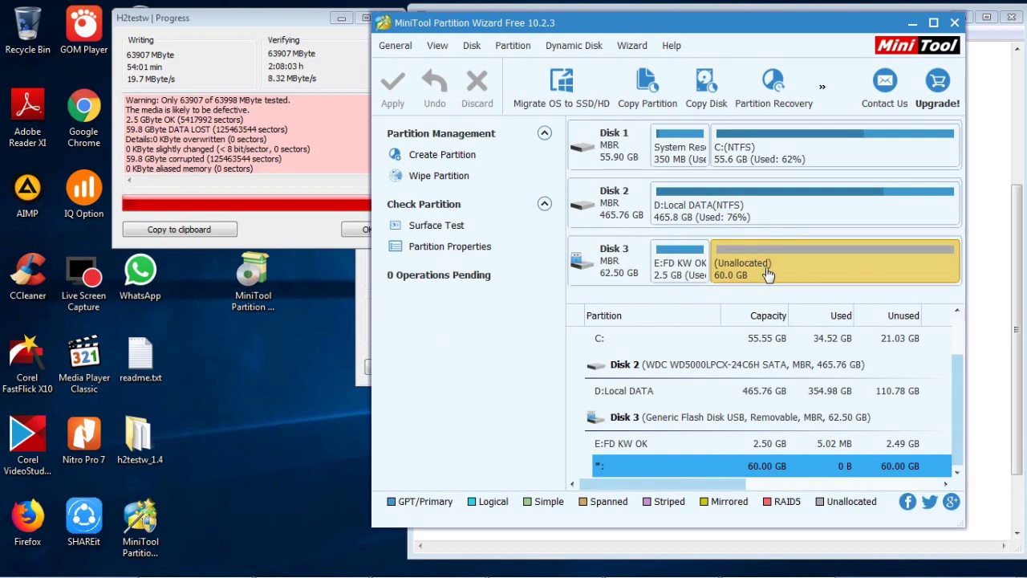
pyautogui.click(682, 265)
pyautogui.click(751, 271)
# Step: Move the partition window aside and add "NAHH... begitulah cara memisahkan isi fd yang rusak dan yang masih bagus..." at the end of readme.txt
pyautogui.moveTo(630, 27); pyautogui.dragTo(273, 36)
pyautogui.moveTo(471, 30); pyautogui.dragTo(172, 9)
pyautogui.click(614, 32)
pyautogui.click(604, 431)
pyautogui.press('Return')
pyautogui.press('Return')
pyautogui.write('NAHH... begitulah cara mem')
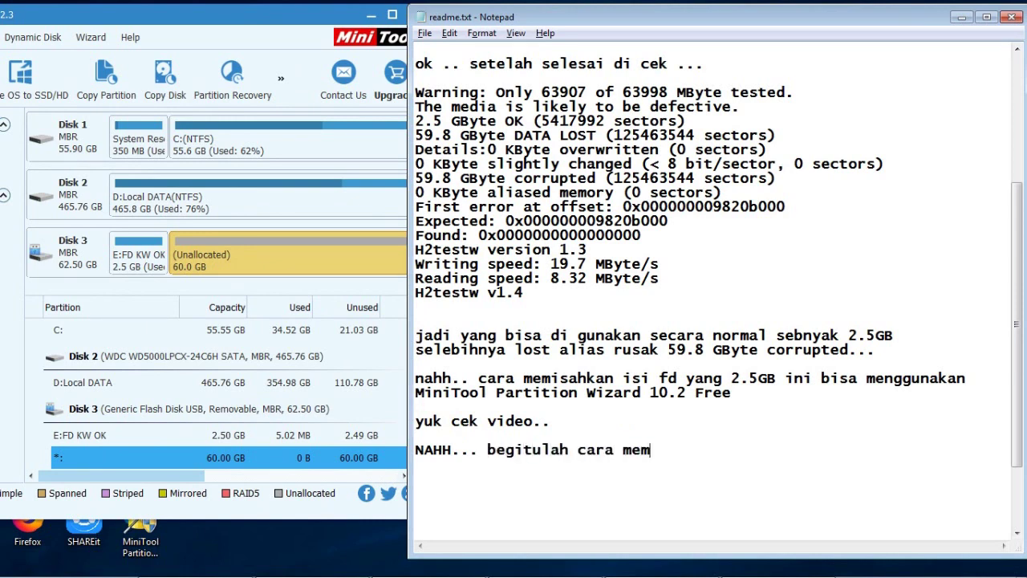
pyautogui.write('isahkan isi fd yang ')
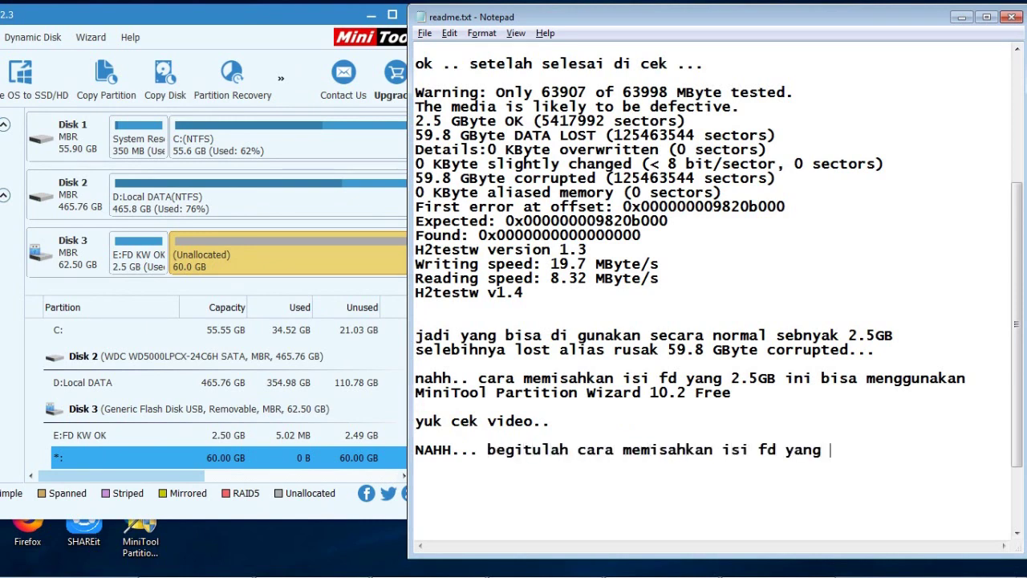
pyautogui.write('rusak dan yang masih bagus...')
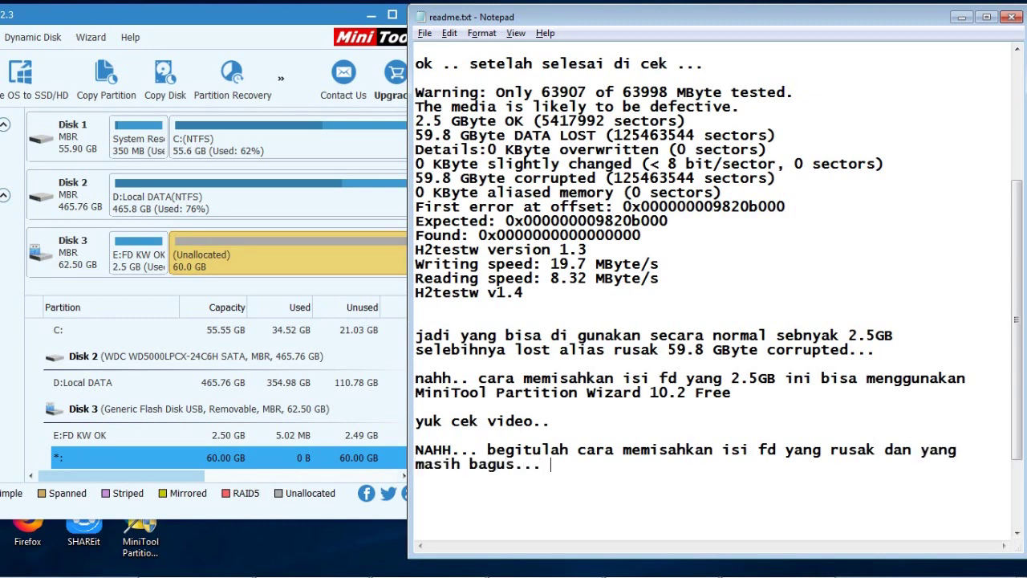
# Step: Add the closing lines "semoga bermanfaat bagi temen2 semua" and "salam...." to readme.txt
pyautogui.press('Return')
pyautogui.write('semoga bermanfaat bagi temen2 semua')
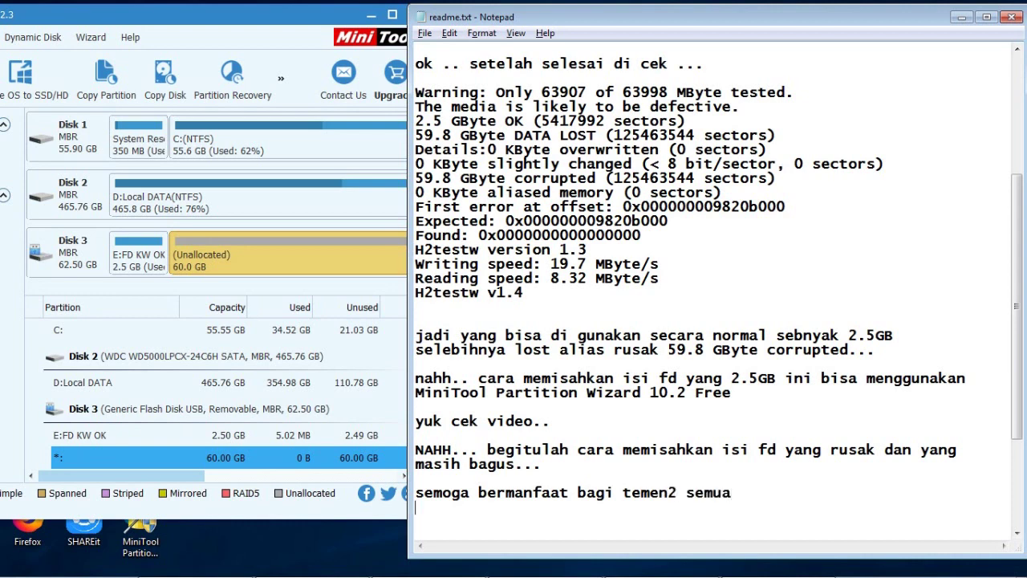
pyautogui.press('Return')
pyautogui.write('sa')
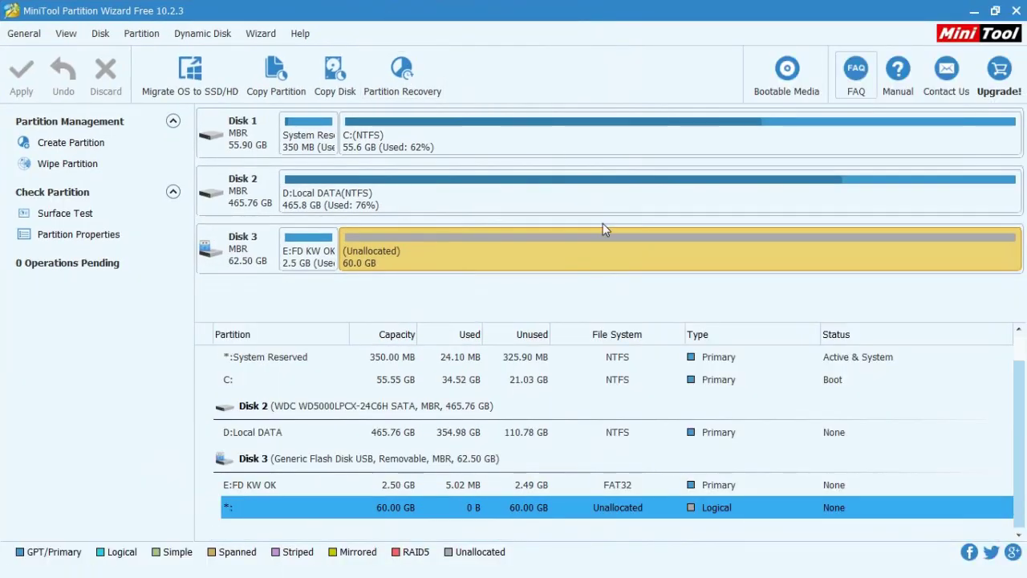
# Step: From the FD KW OK partition on Disk 3, switch to Windows Explorer, show the computer's drives and select FD KW OK (E:)
pyautogui.rightClick(310, 249)
pyautogui.click(353, 520)
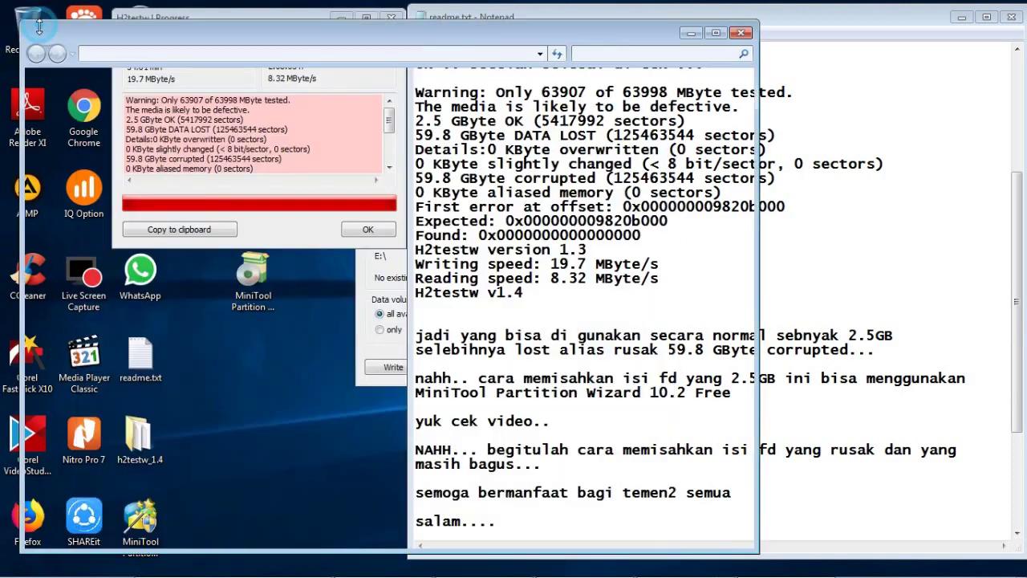
pyautogui.doubleClick(277, 35)
pyautogui.click(51, 206)
pyautogui.click(271, 186)
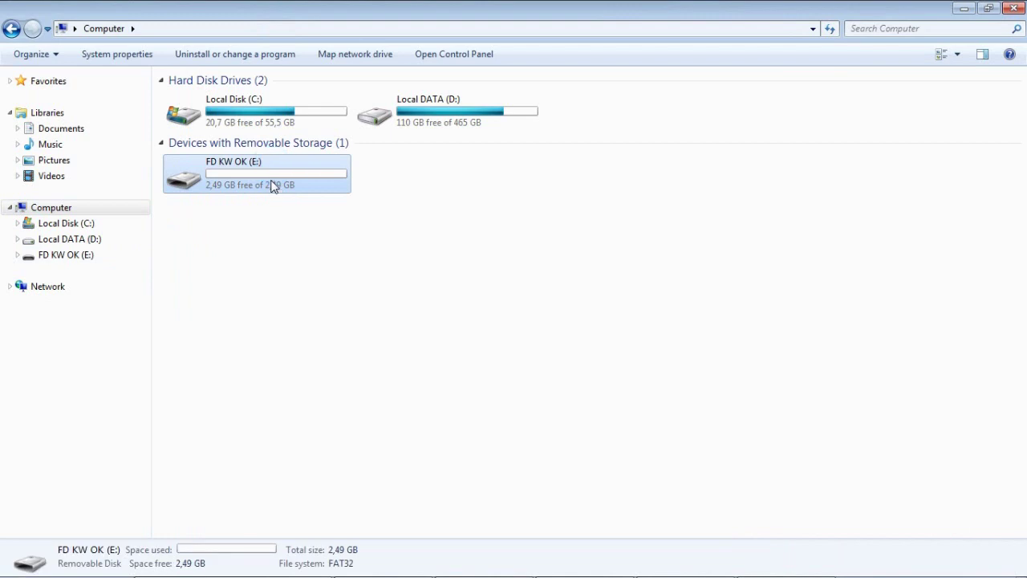
# Step: Open the properties of the FD KW OK (E:) drive and check its label, free space and capacity
pyautogui.rightClick(272, 186)
pyautogui.click(314, 431)
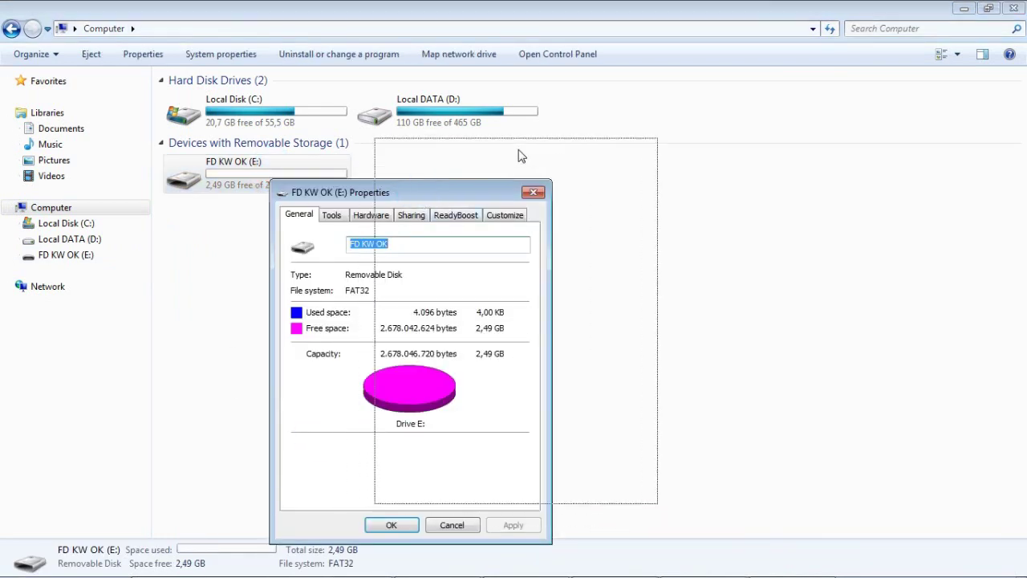
pyautogui.moveTo(518, 155); pyautogui.dragTo(517, 155)
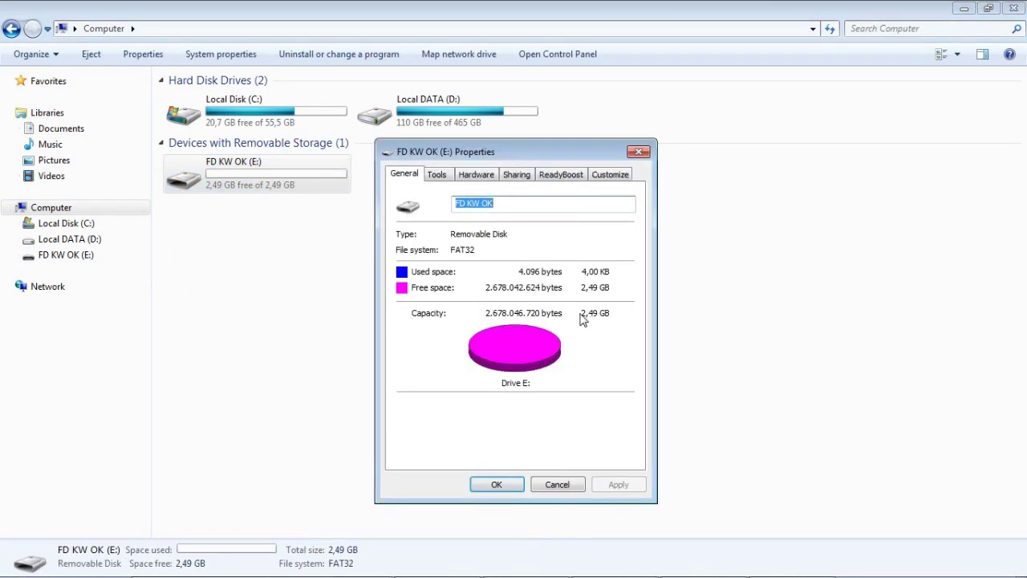
pyautogui.click(520, 206)
pyautogui.click(589, 286)
# Step: Close the drive properties, leave the Explorer window, and bring readme.txt to the front beside the partition window
pyautogui.click(640, 151)
pyautogui.click(639, 152)
pyautogui.click(1013, 8)
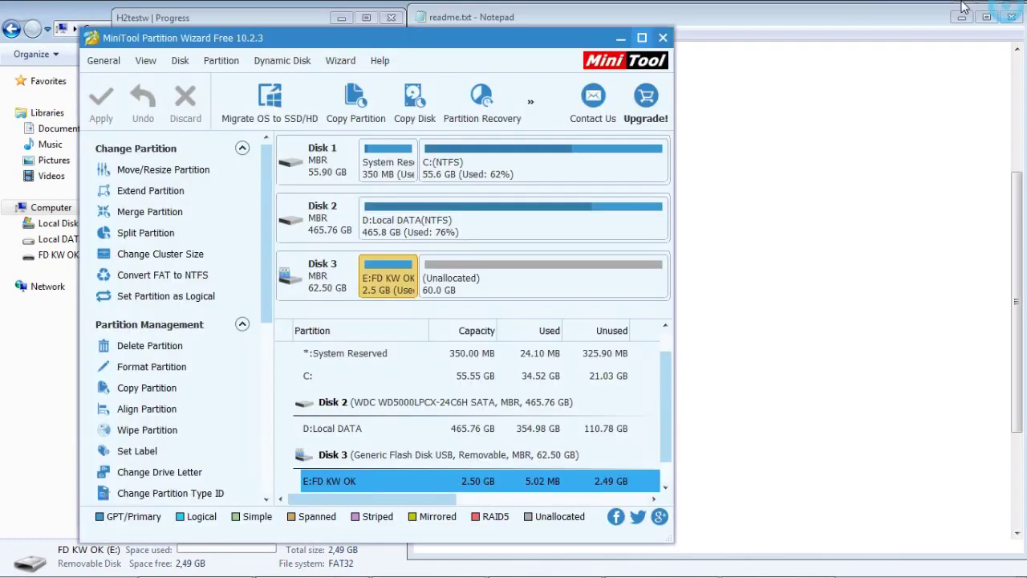
pyautogui.moveTo(550, 39); pyautogui.dragTo(476, 40)
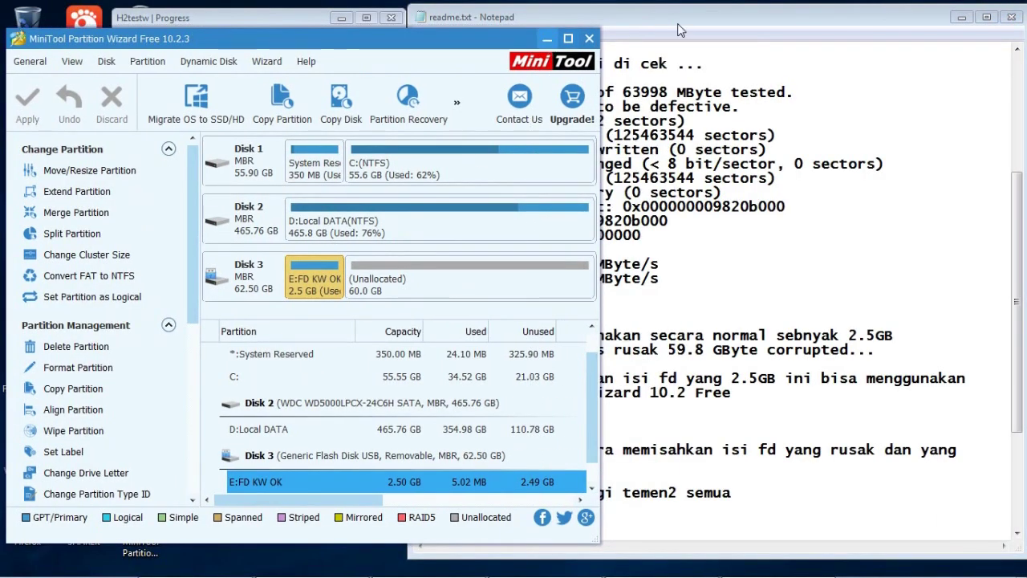
pyautogui.click(676, 20)
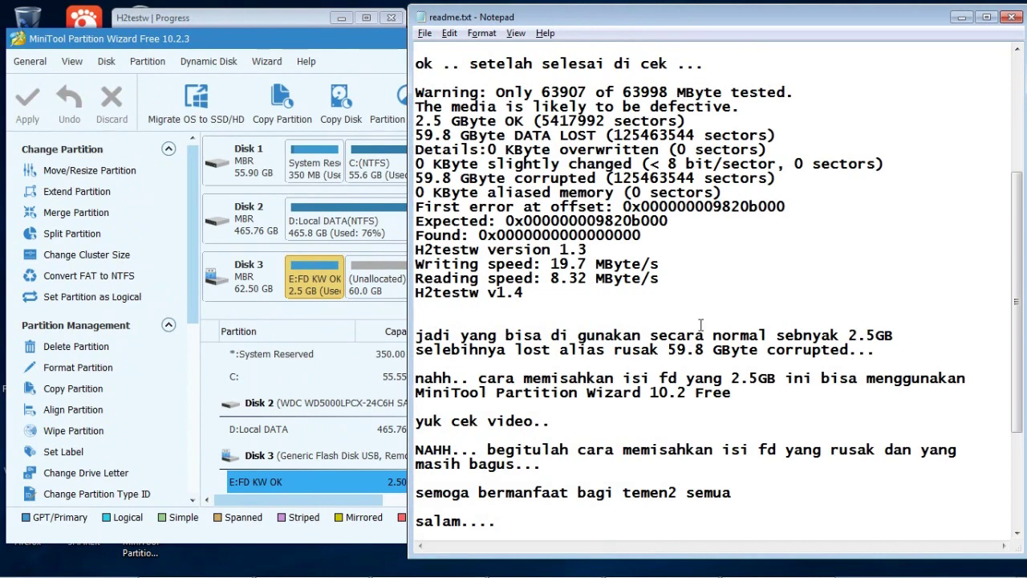